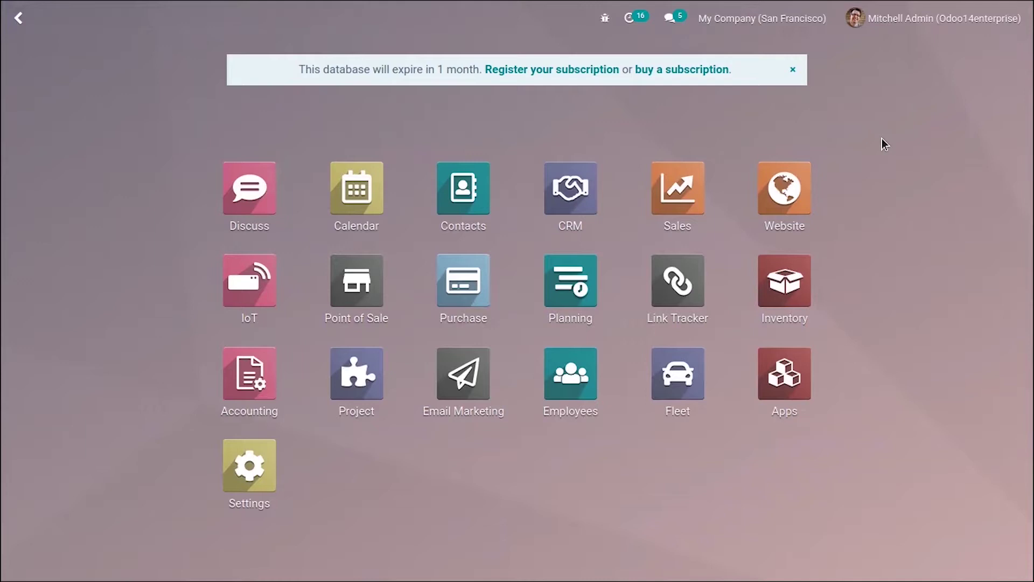
Open the settings of the Shop point of sale
click(360, 276)
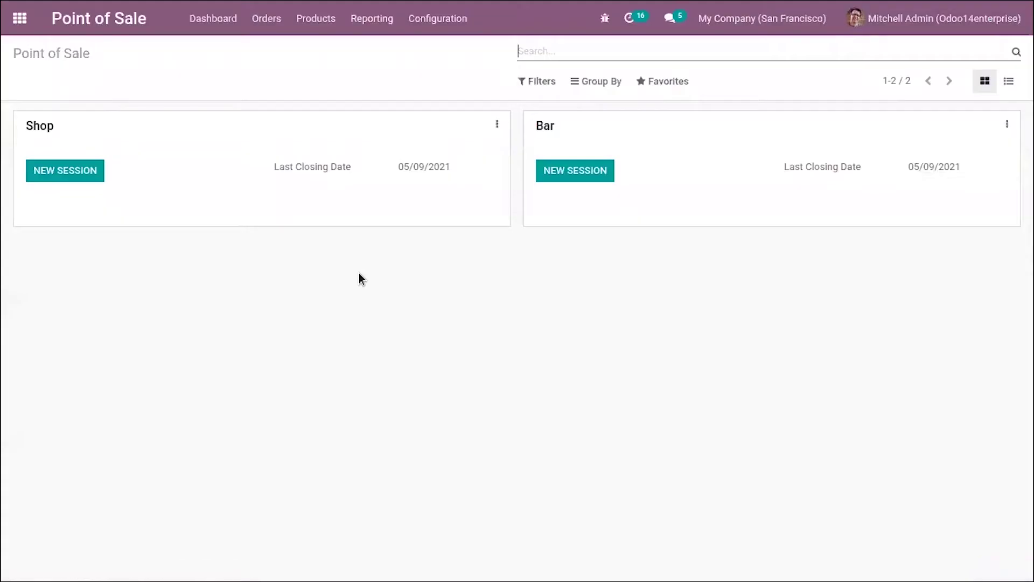
click(497, 125)
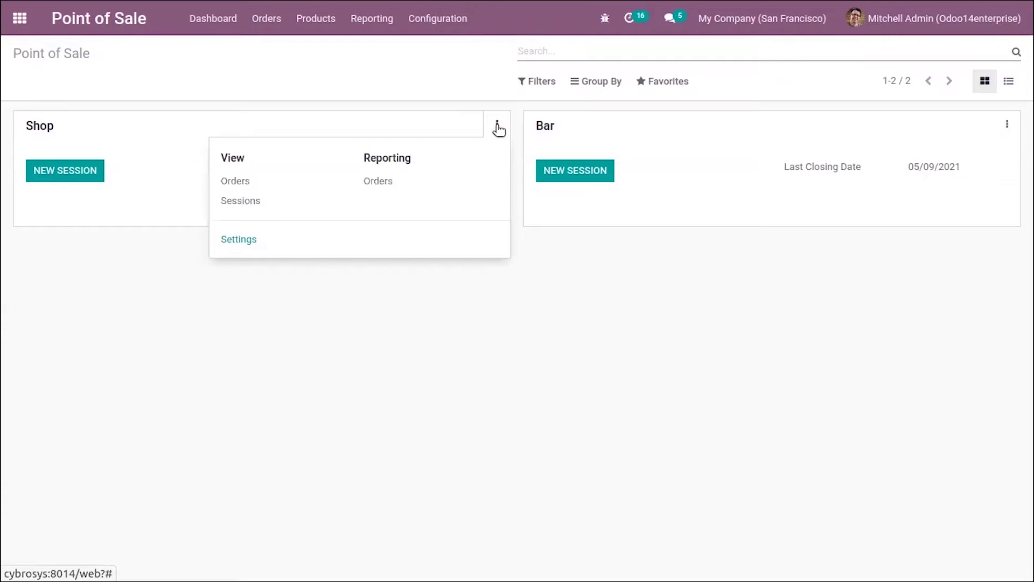
click(233, 244)
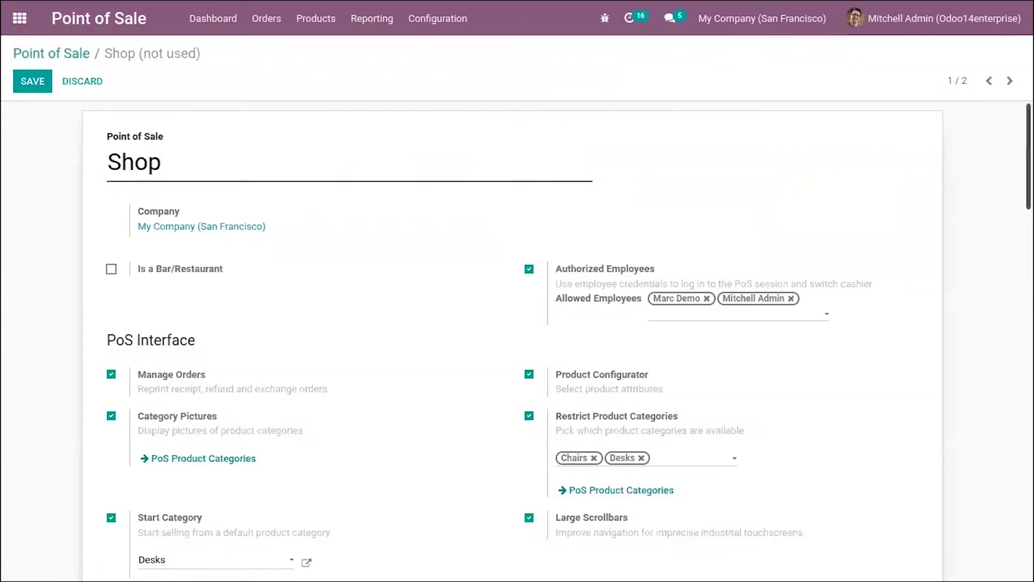
Examine the Taxes and Pricing options in the Shop settings, especially the fiscal position settings
scroll(894, 136, down, 12)
scroll(517, 334, down, 8)
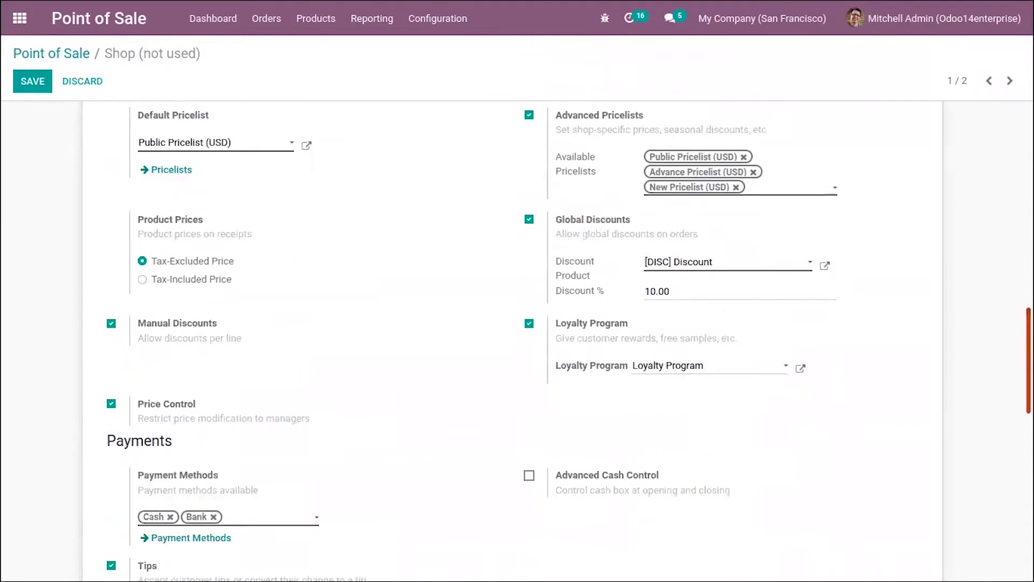
scroll(517, 334, up, 5)
scroll(517, 334, down, 7)
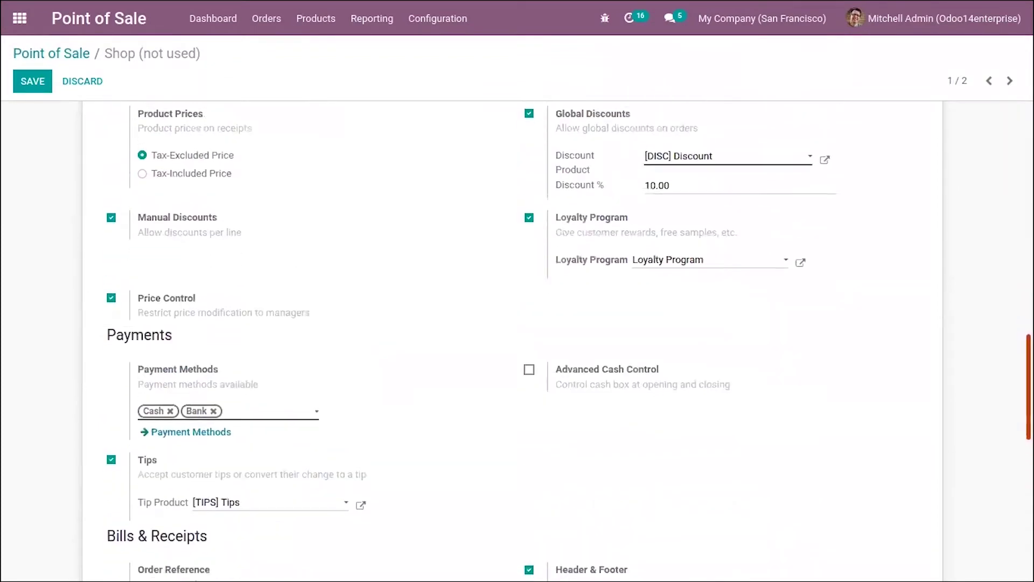
scroll(517, 334, up, 3)
scroll(518, 334, up, 2)
scroll(517, 334, down, 6)
scroll(517, 334, up, 12)
scroll(517, 334, up, 8)
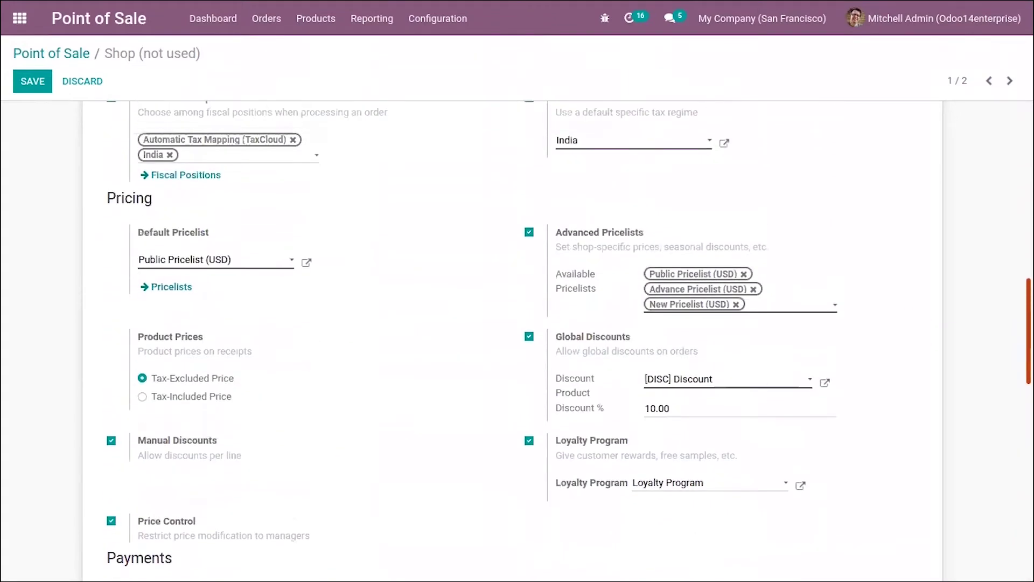
scroll(517, 334, down, 2)
scroll(517, 334, down, 1)
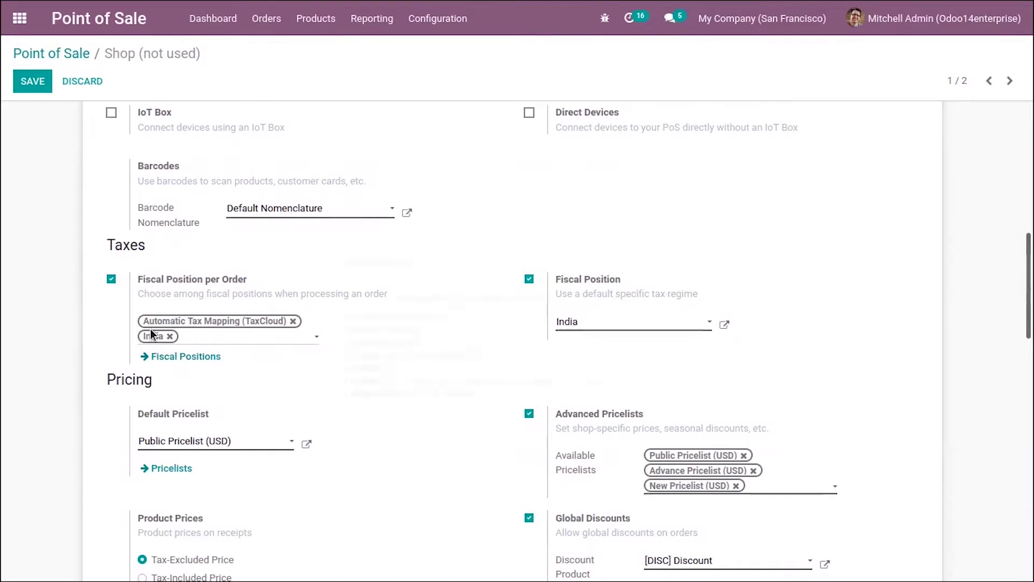
Open the fiscal positions list from the Shop tax settings, view the blank form for a new one, and return to the list
mouse_move(162, 328)
mouse_move(218, 343)
click(192, 361)
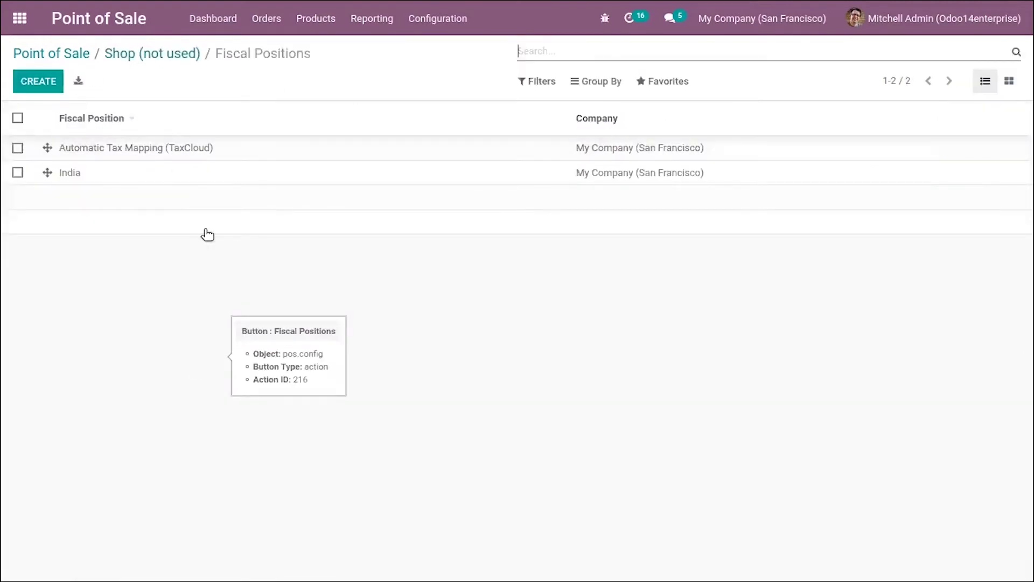
click(49, 83)
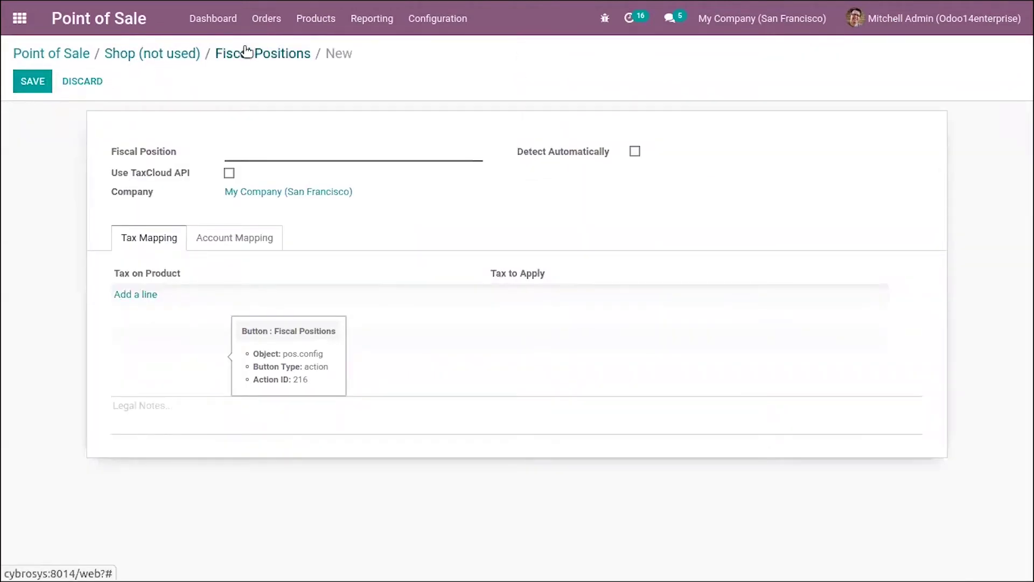
click(247, 52)
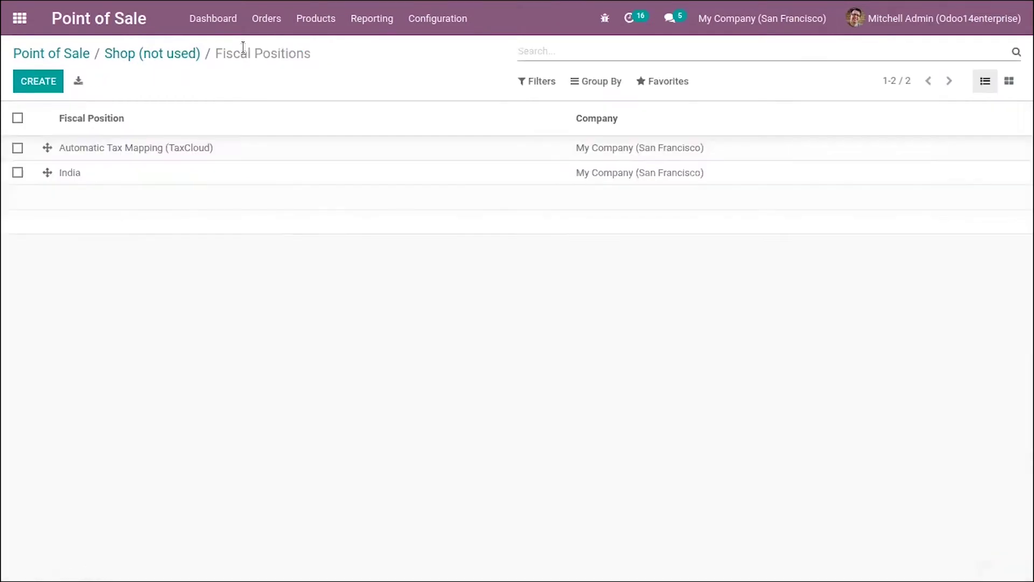
Examine the tax mapping and account mapping of the India fiscal position, and return to the list
click(99, 182)
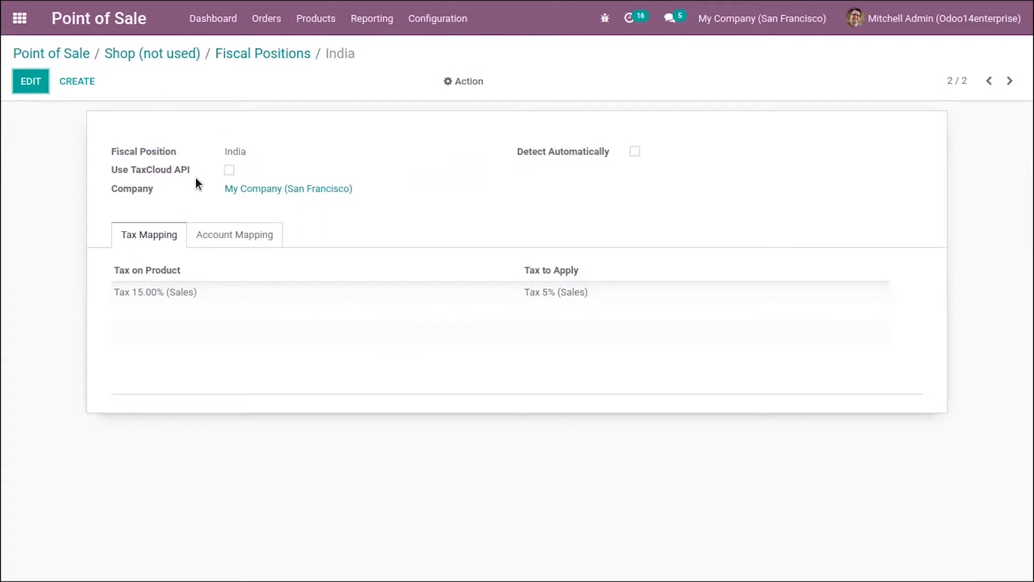
mouse_move(134, 268)
mouse_move(557, 296)
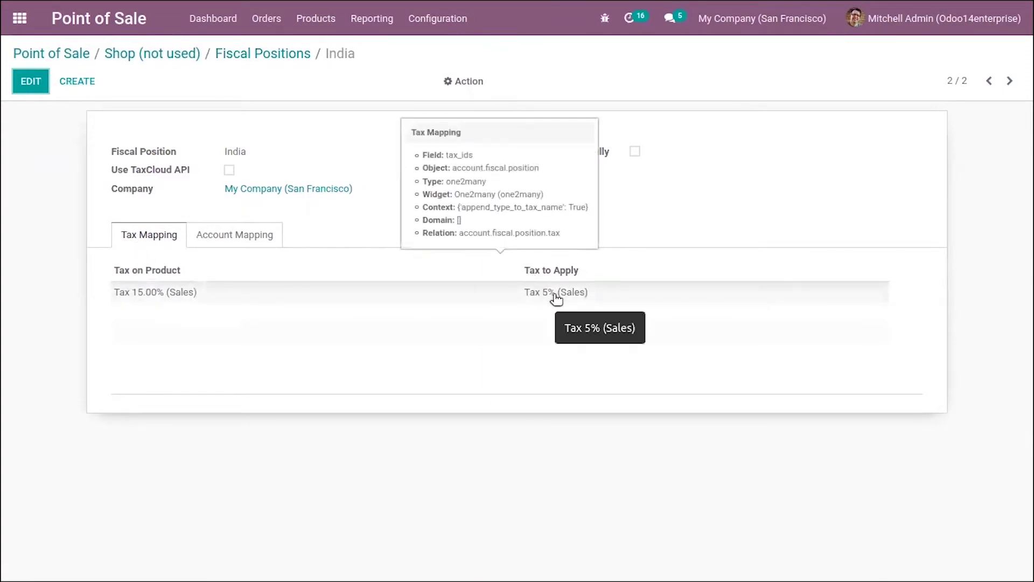
click(242, 239)
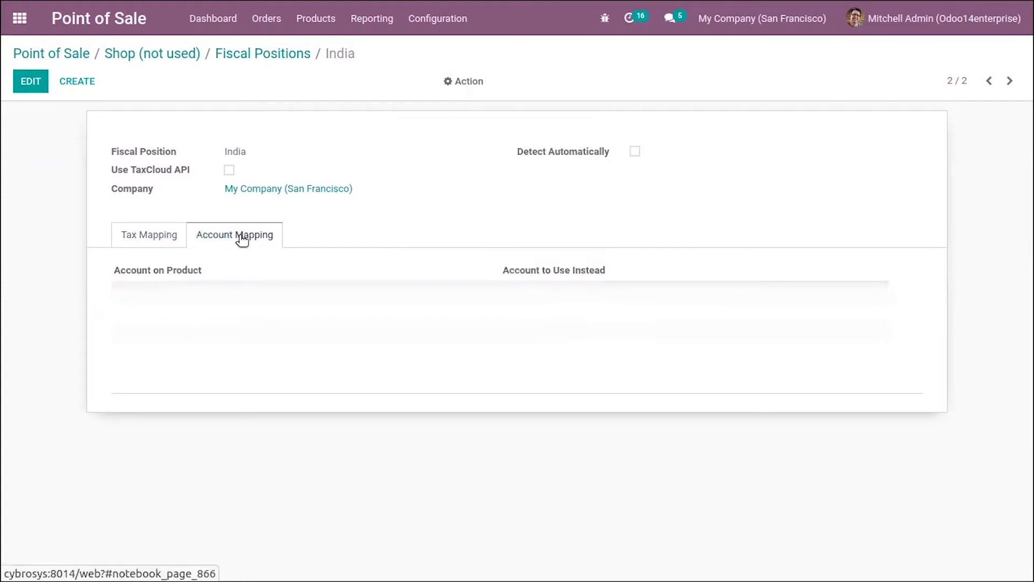
click(136, 238)
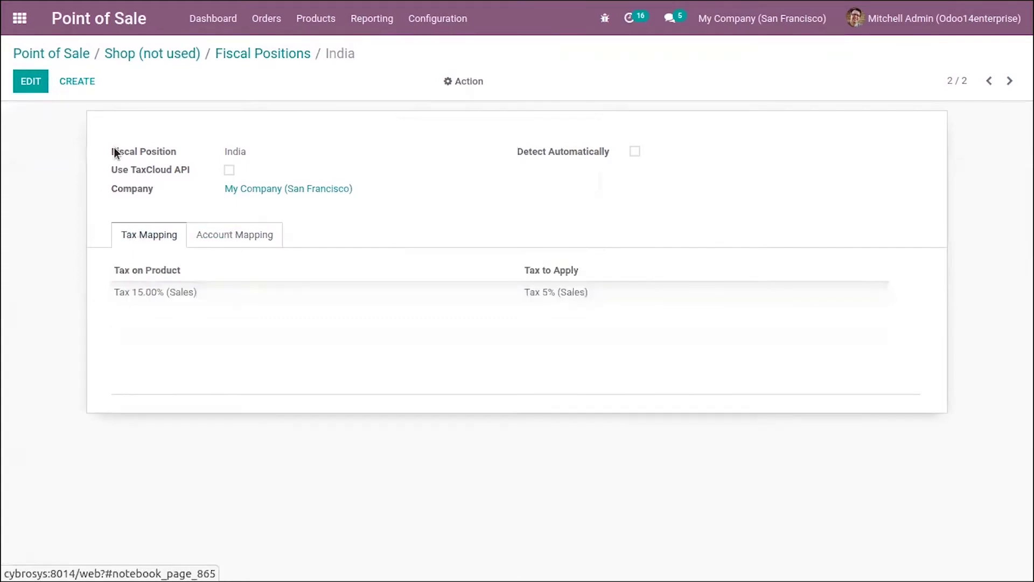
click(234, 52)
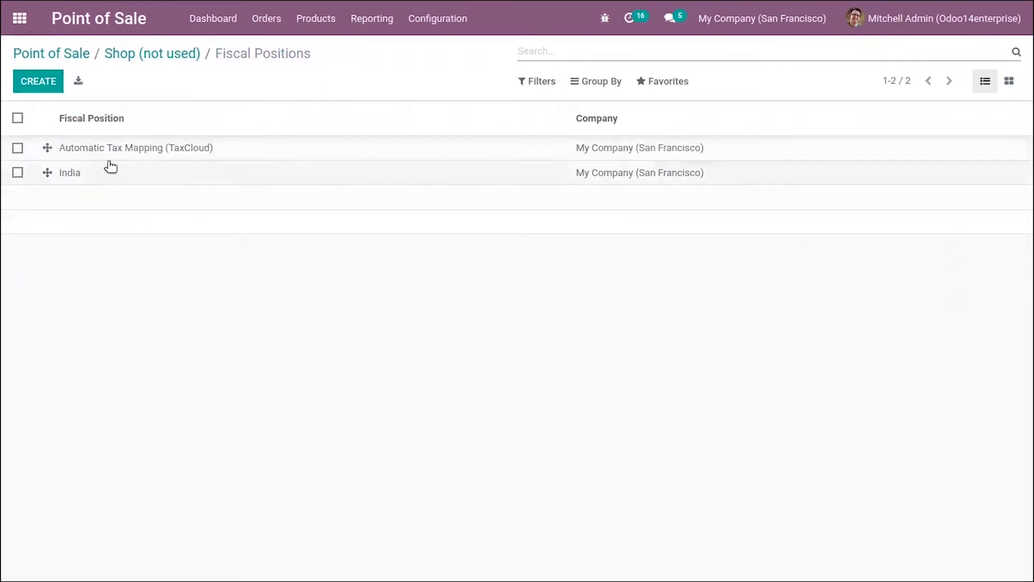
View the Automatic Tax Mapping (TaxCloud) fiscal position, and return to the point of sale overview
click(313, 146)
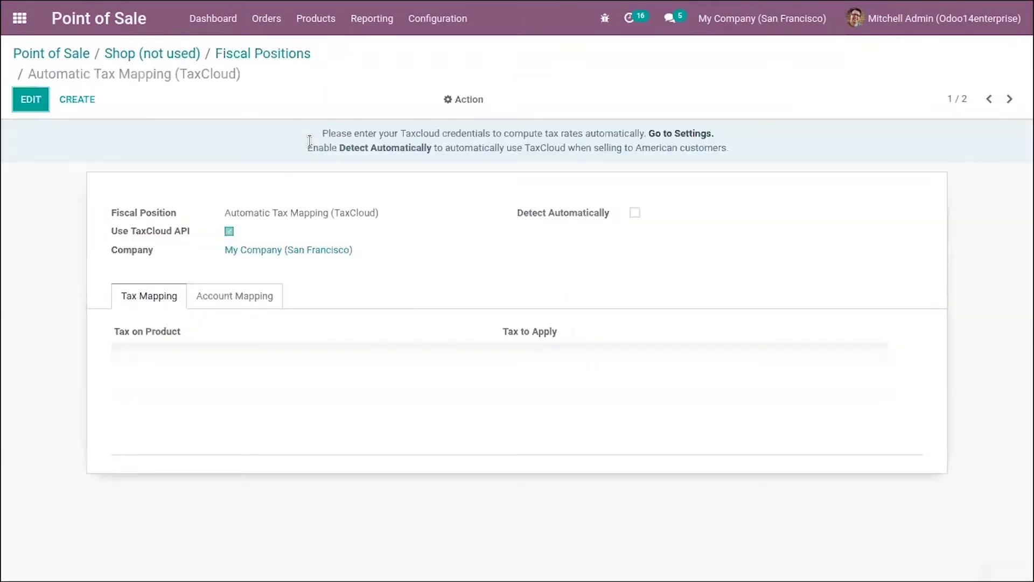
click(237, 54)
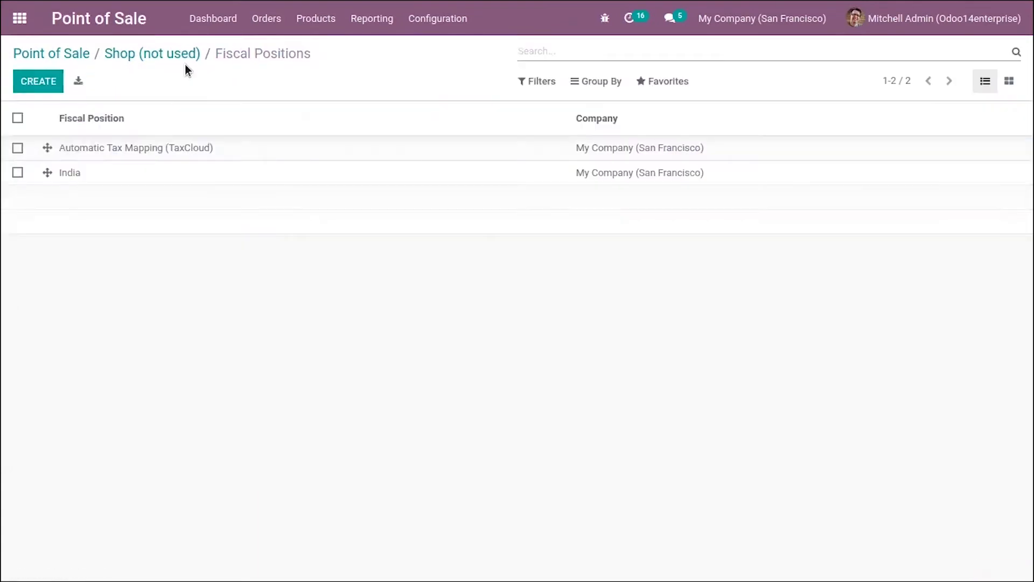
click(170, 53)
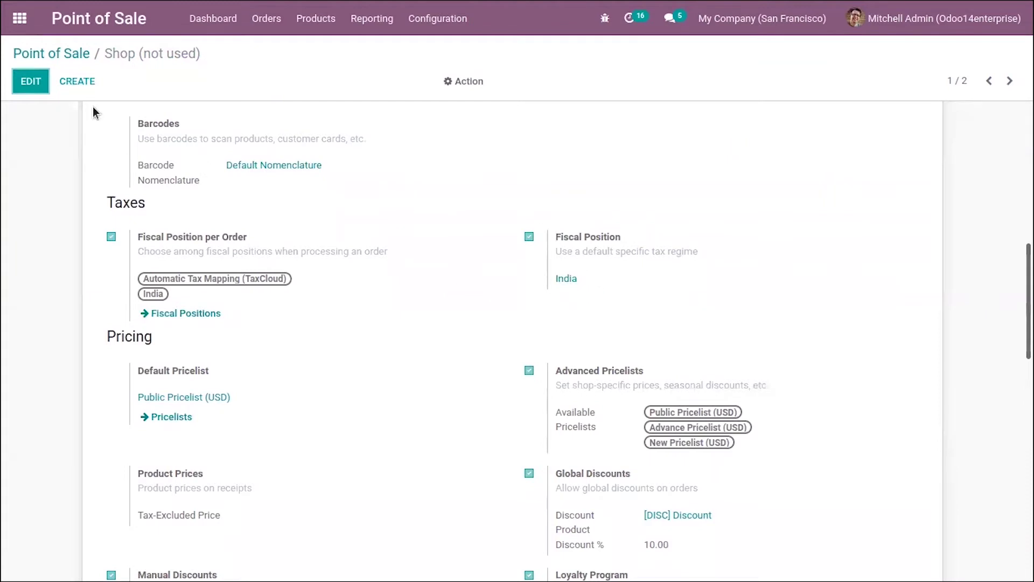
click(54, 54)
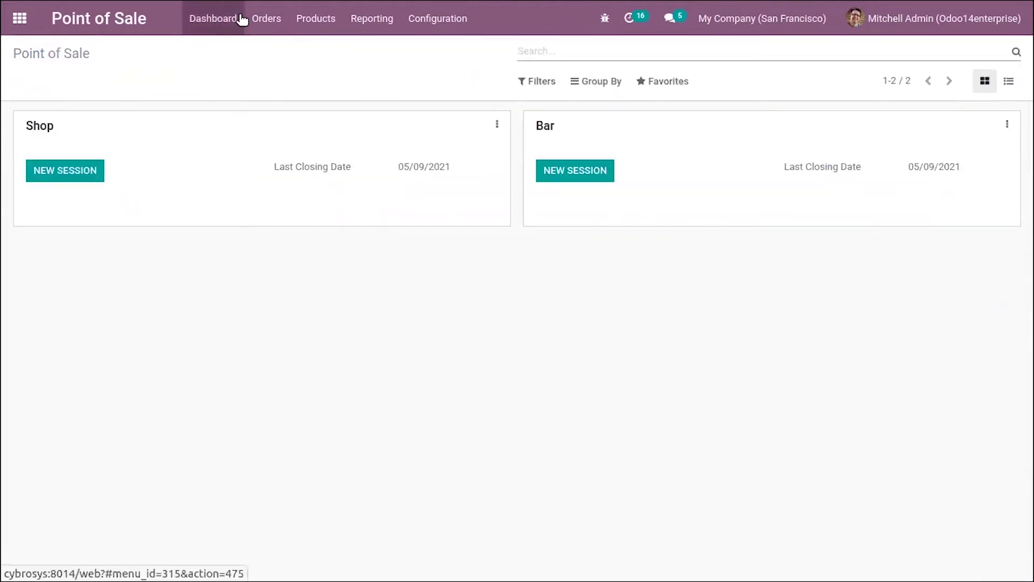
Open the Azure Interior customer record and show its sales and purchase details
click(266, 19)
click(286, 109)
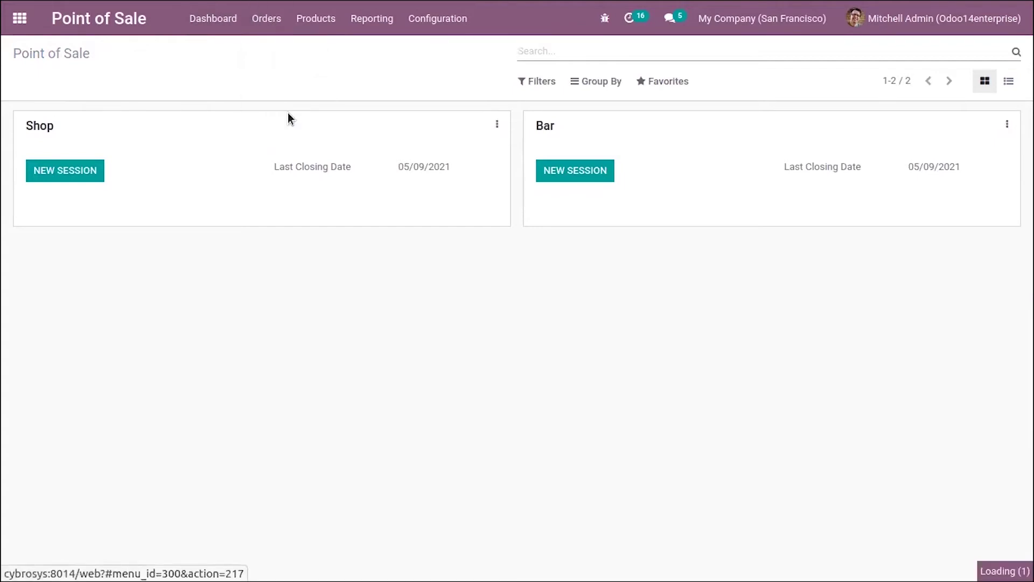
click(191, 132)
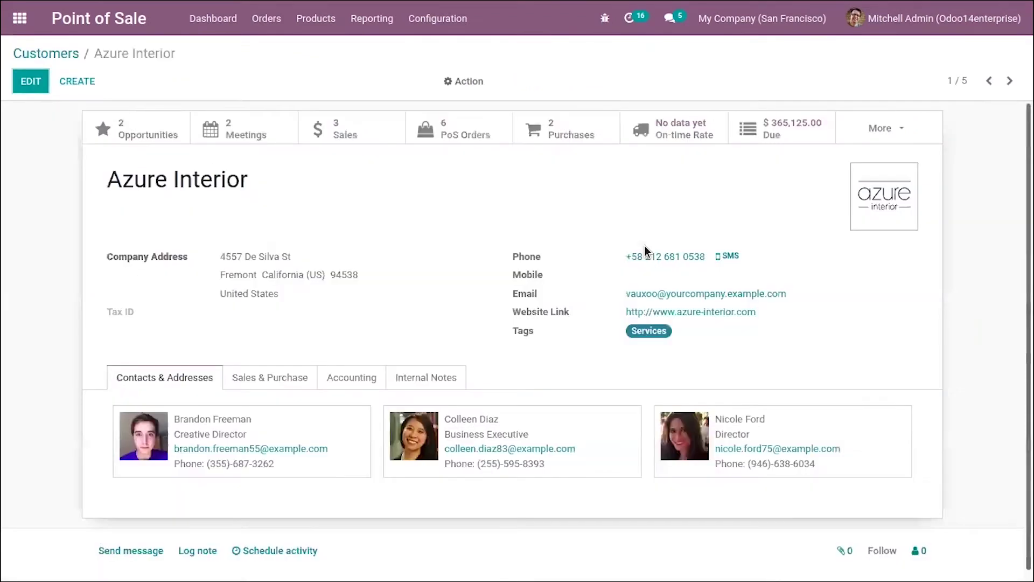
click(272, 372)
scroll(273, 372, down, 4)
scroll(732, 376, up, 2)
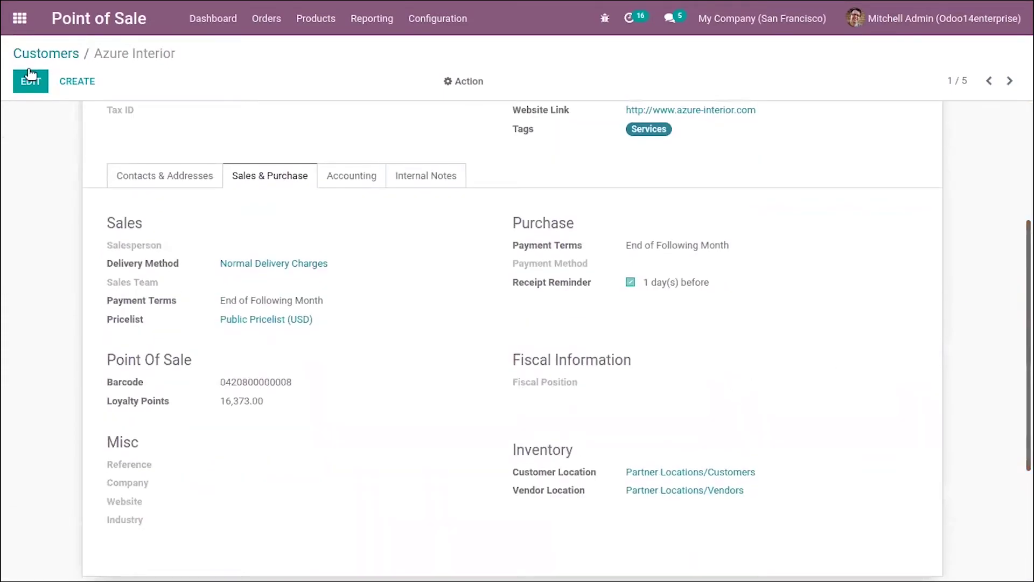
Set the fiscal position of the Azure Interior customer to India, save the record and return to the customers
click(30, 84)
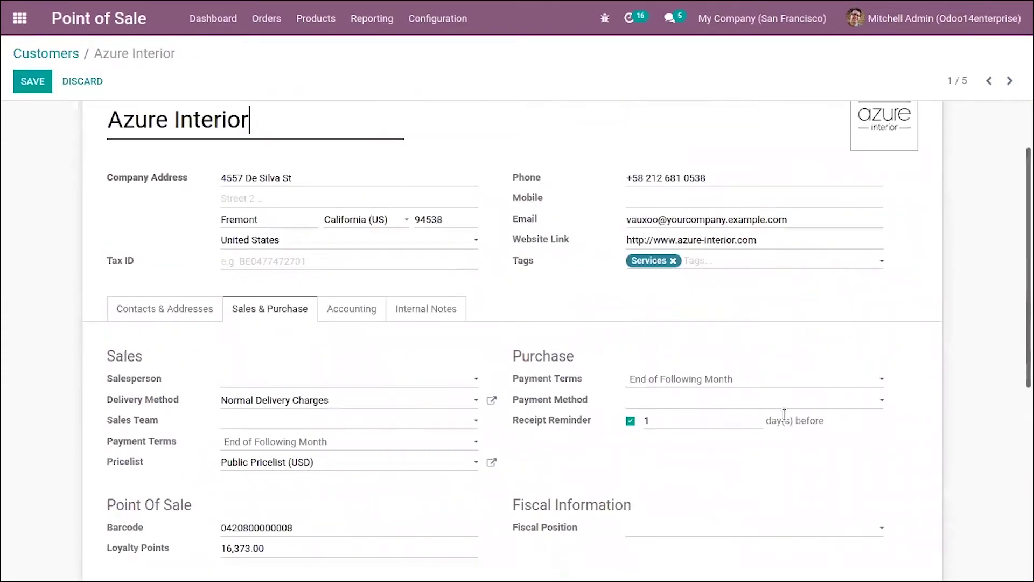
scroll(647, 215, down, 5)
click(652, 277)
click(668, 313)
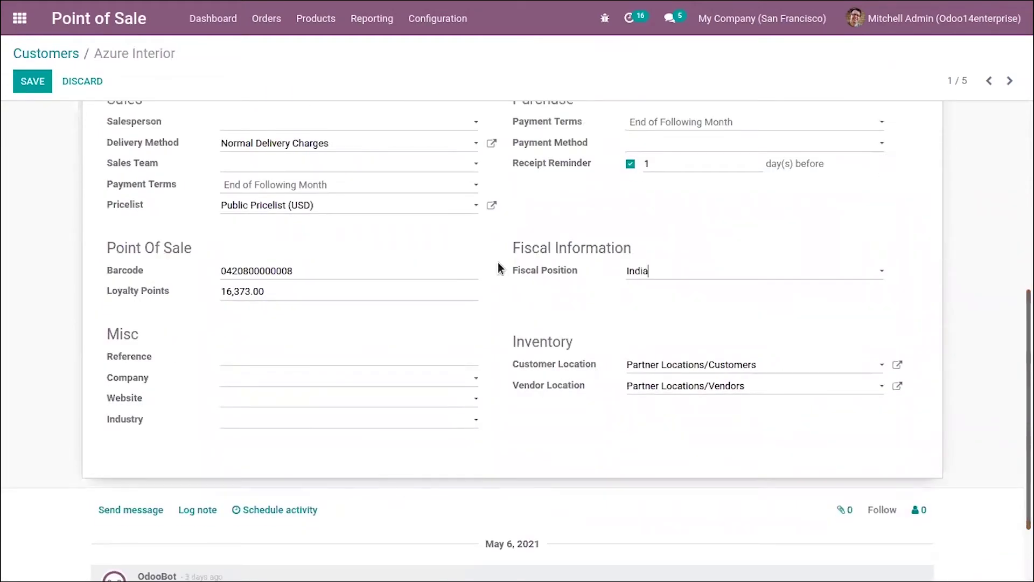
click(17, 87)
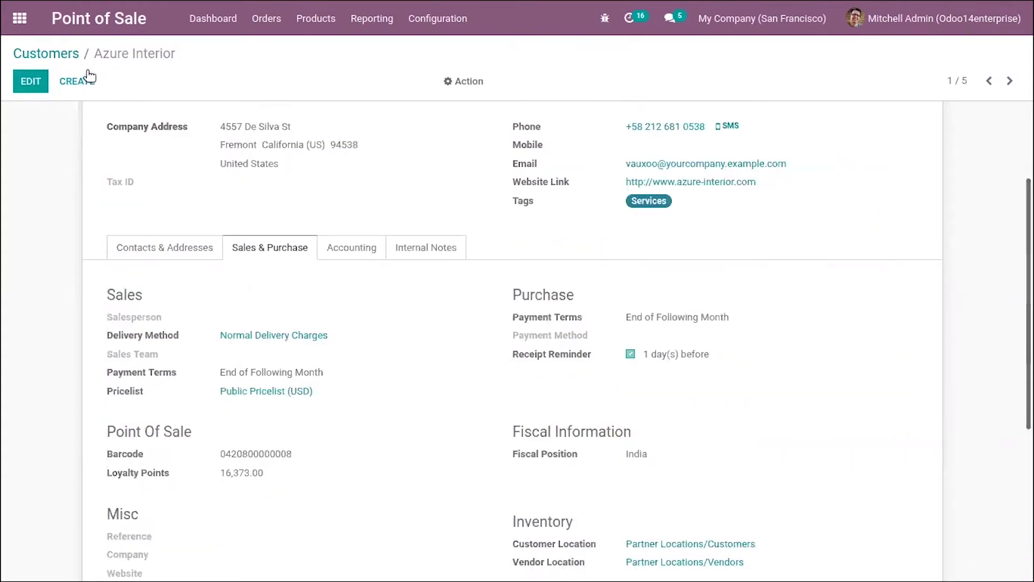
click(75, 53)
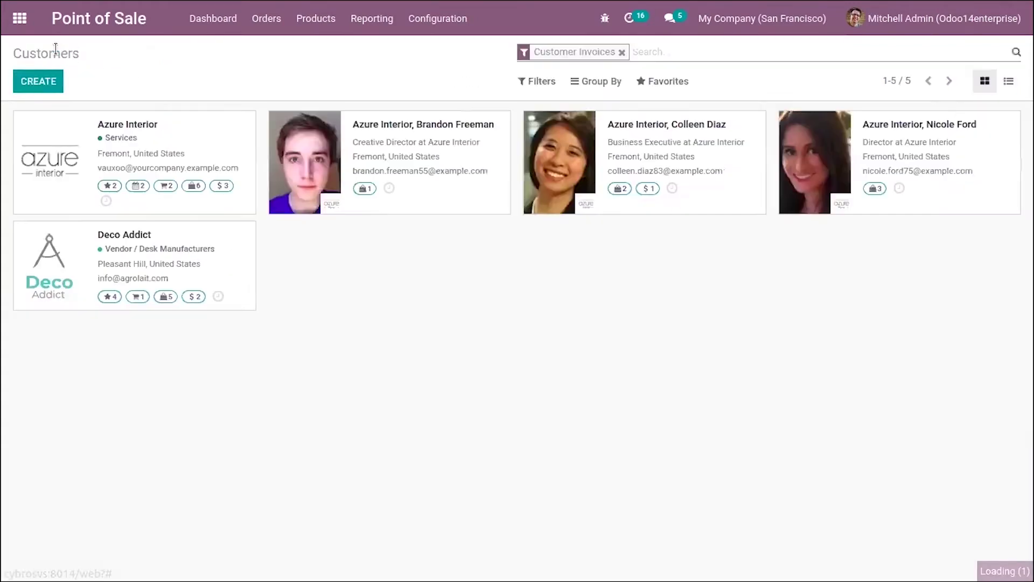
Start a new session for the Shop point of sale and log in as the first listed cashier
click(224, 26)
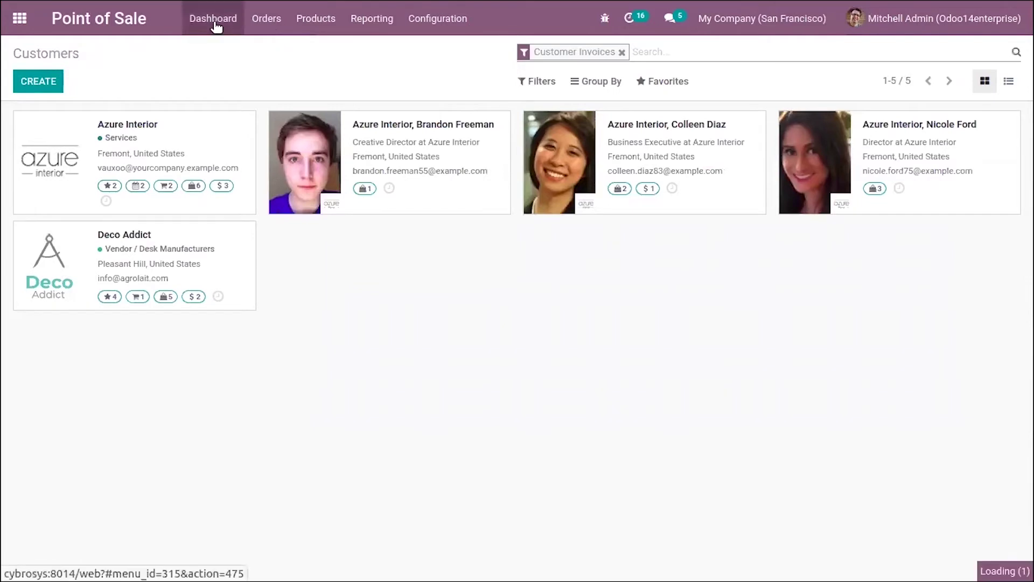
click(69, 170)
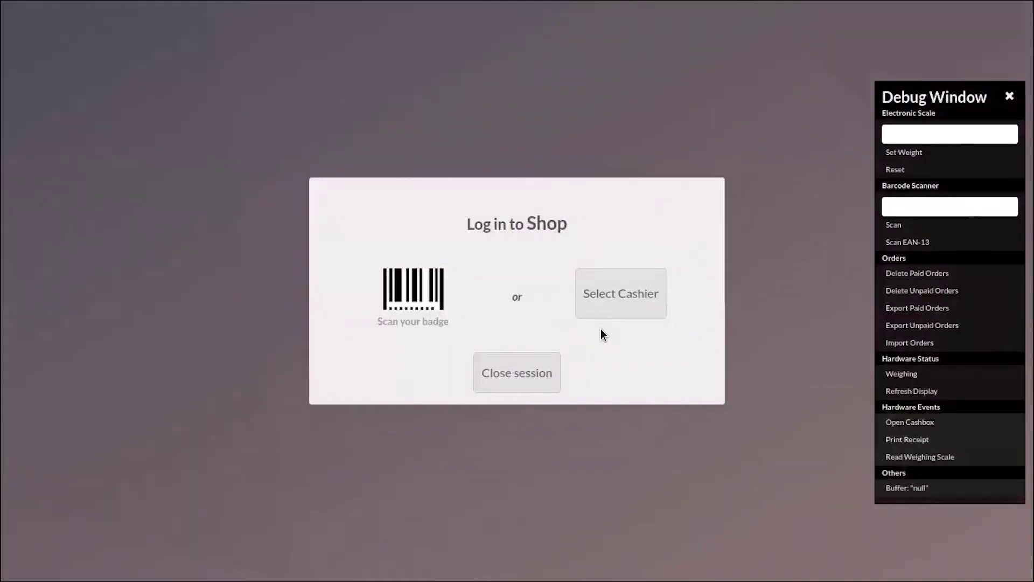
click(596, 291)
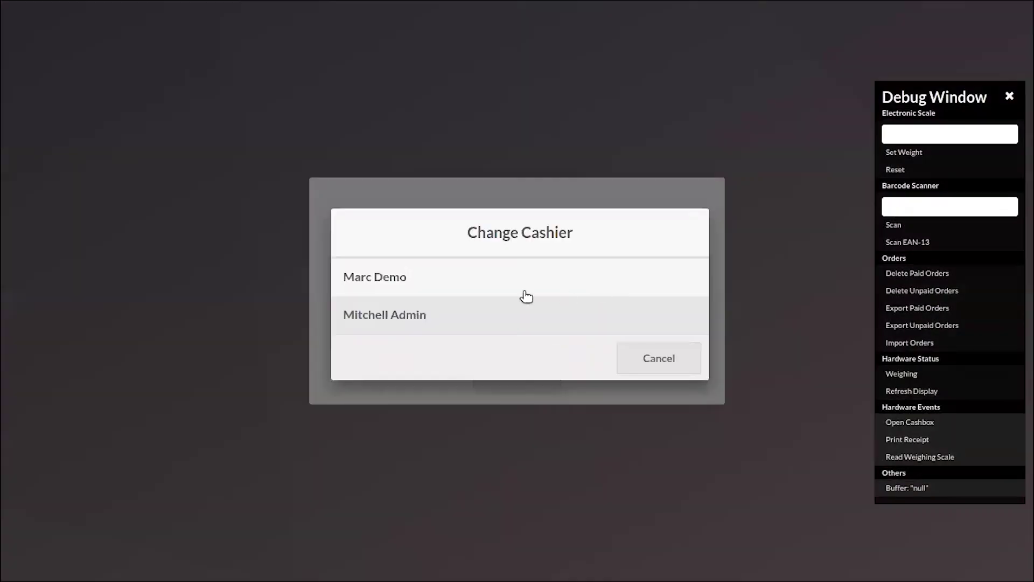
click(468, 275)
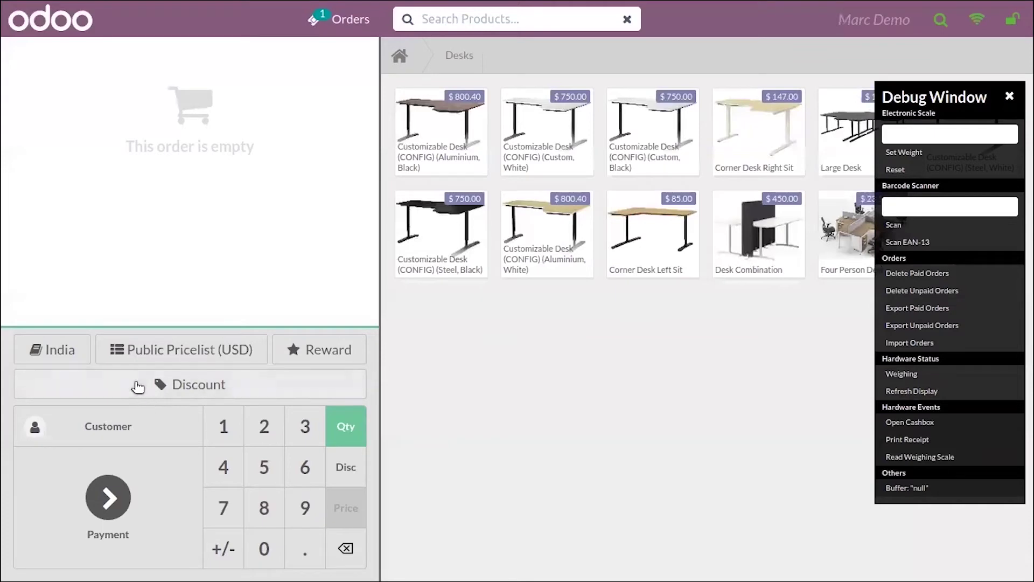
Set Azure Interior as the order's customer and choose India as the order's fiscal position
click(87, 427)
click(297, 150)
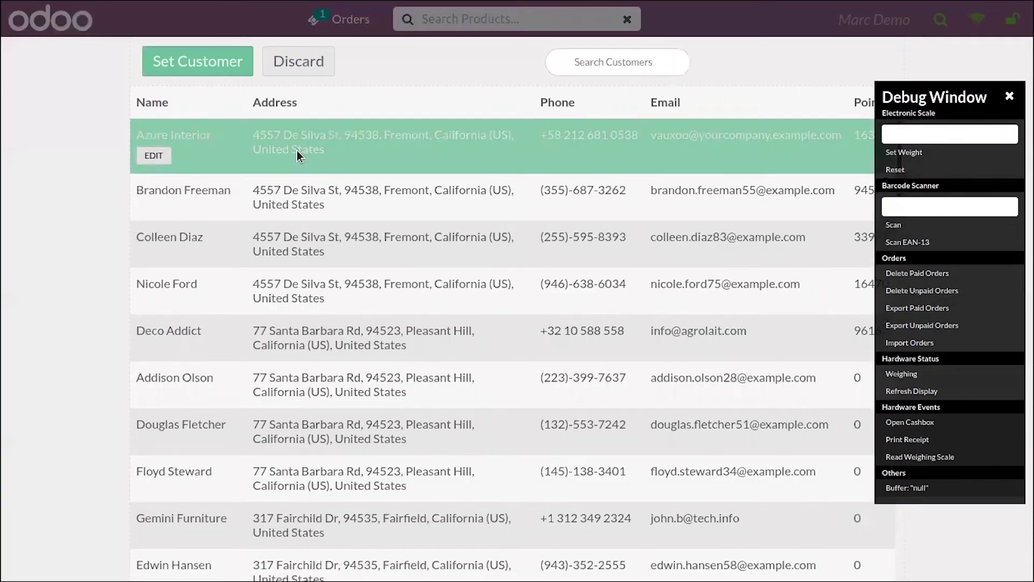
click(200, 69)
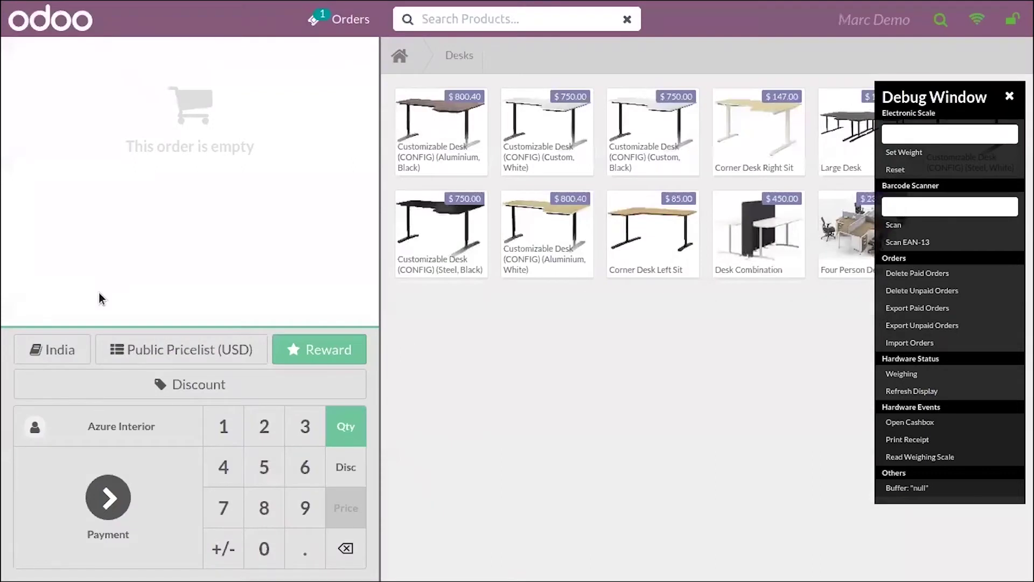
click(65, 350)
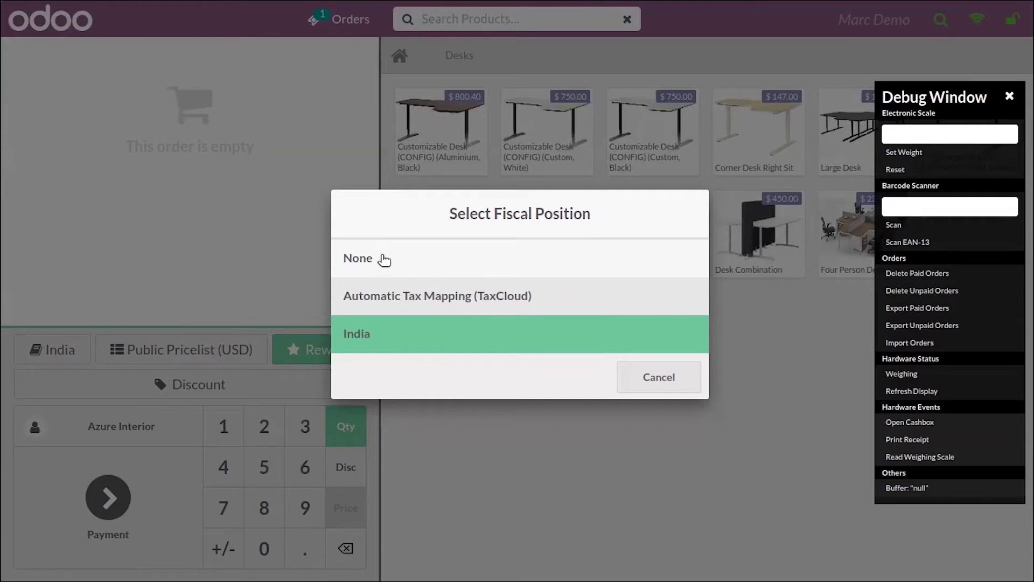
click(462, 347)
Add one Customizable Desk (CONFIG) (Aluminium, Black) to the order and remove it again
click(461, 146)
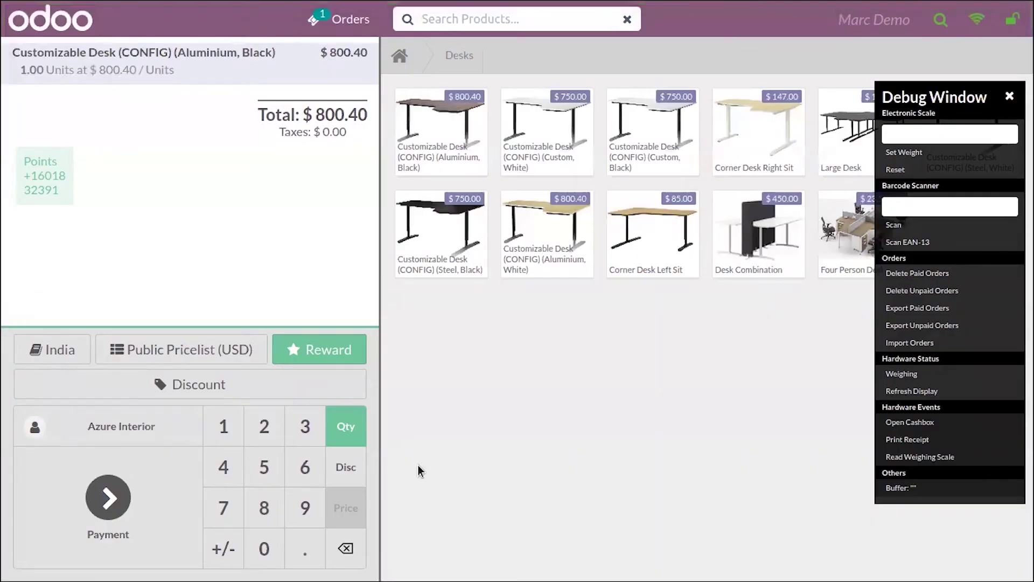
click(346, 547)
click(345, 548)
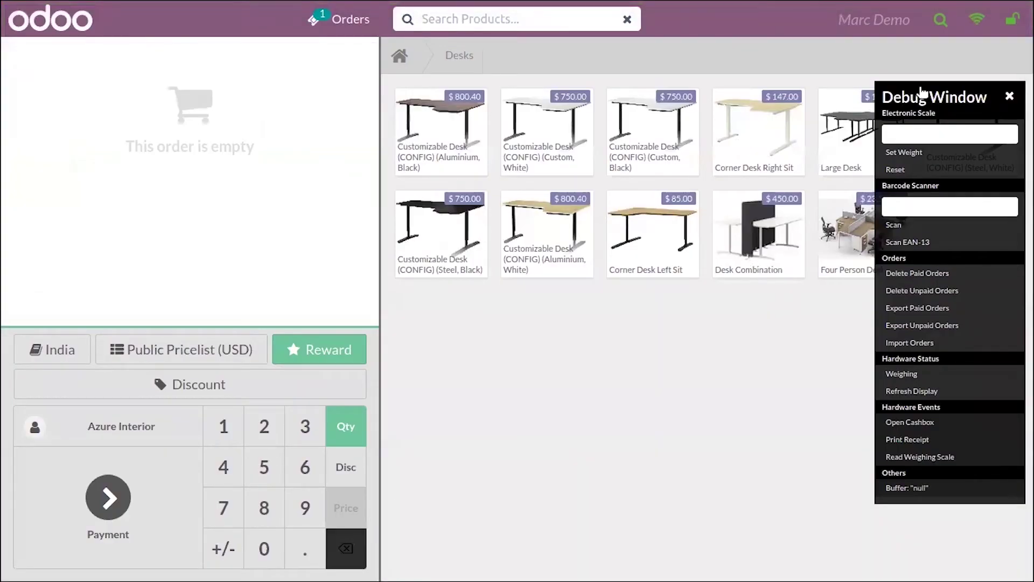
Leave the Shop session for the backend and open the list of Point of Sale products
click(1011, 21)
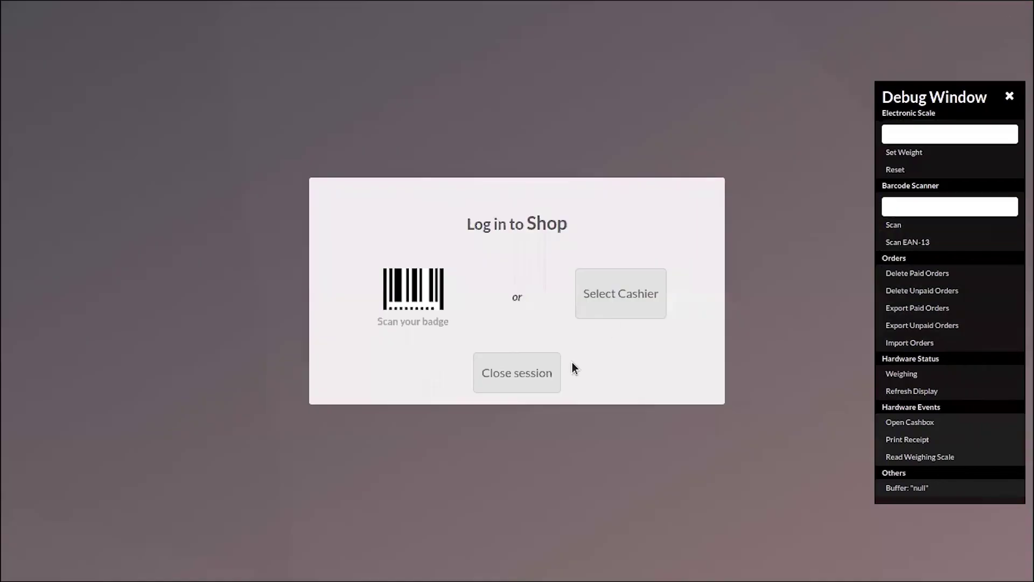
click(521, 377)
click(521, 375)
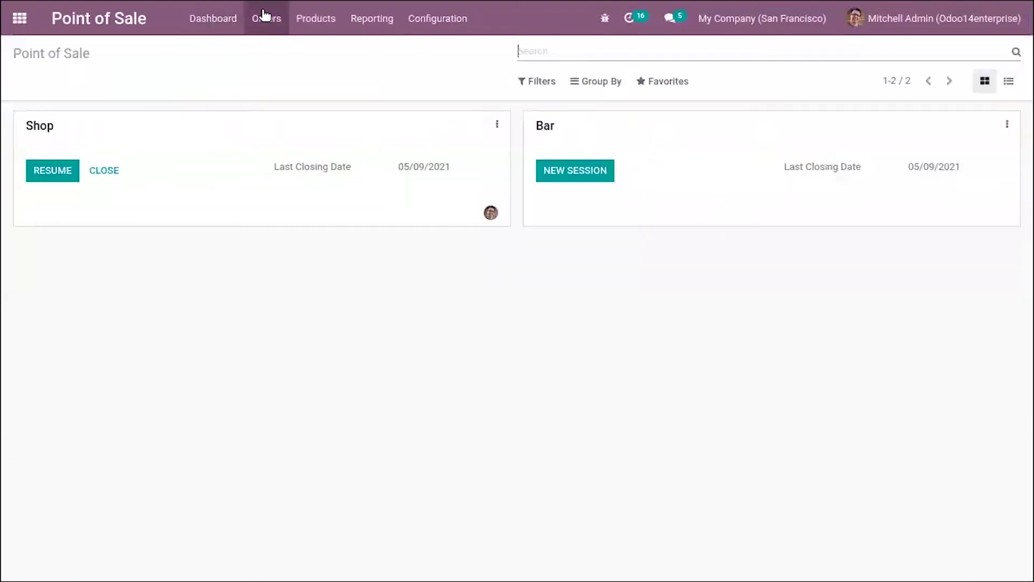
click(315, 17)
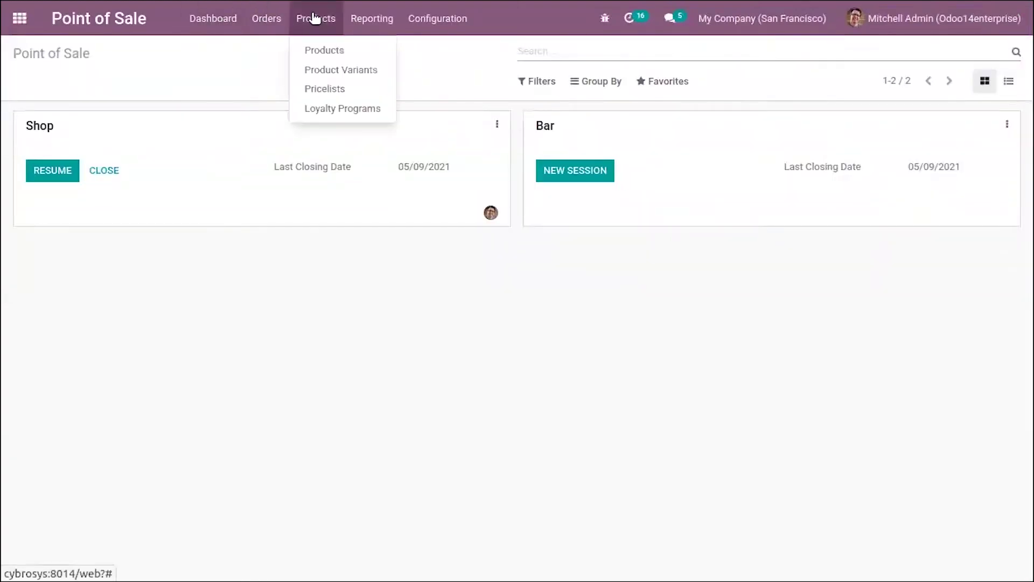
click(320, 52)
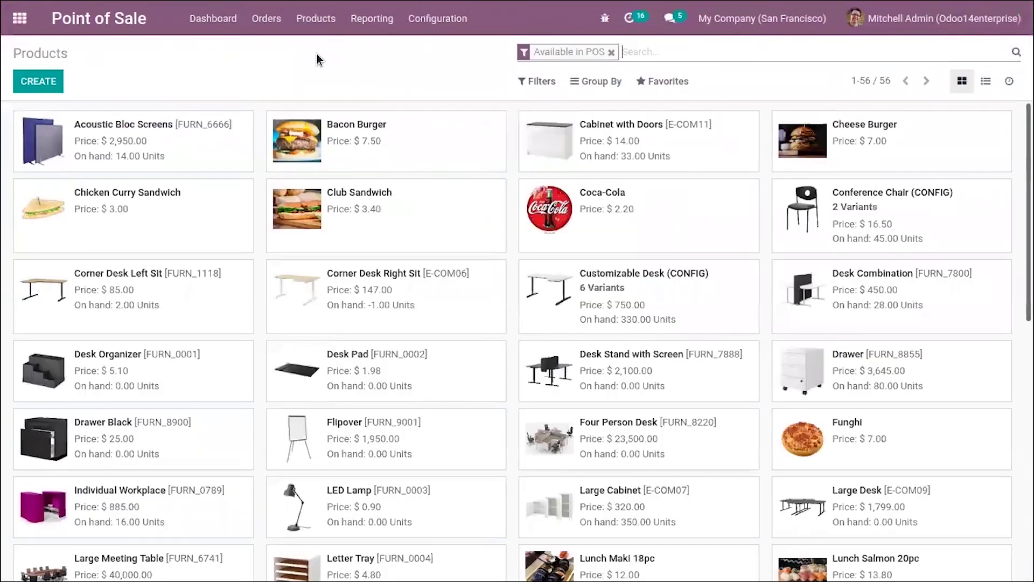
Set the Customer Taxes of the Cabinet with Doors product to Tax 15.00%, save it and return to the products
click(702, 142)
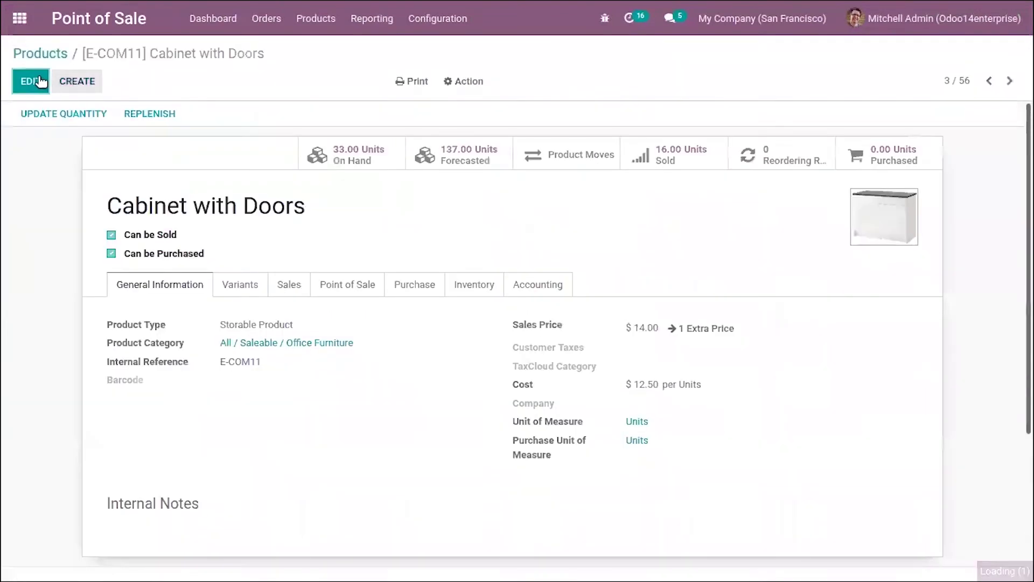
click(696, 370)
click(689, 388)
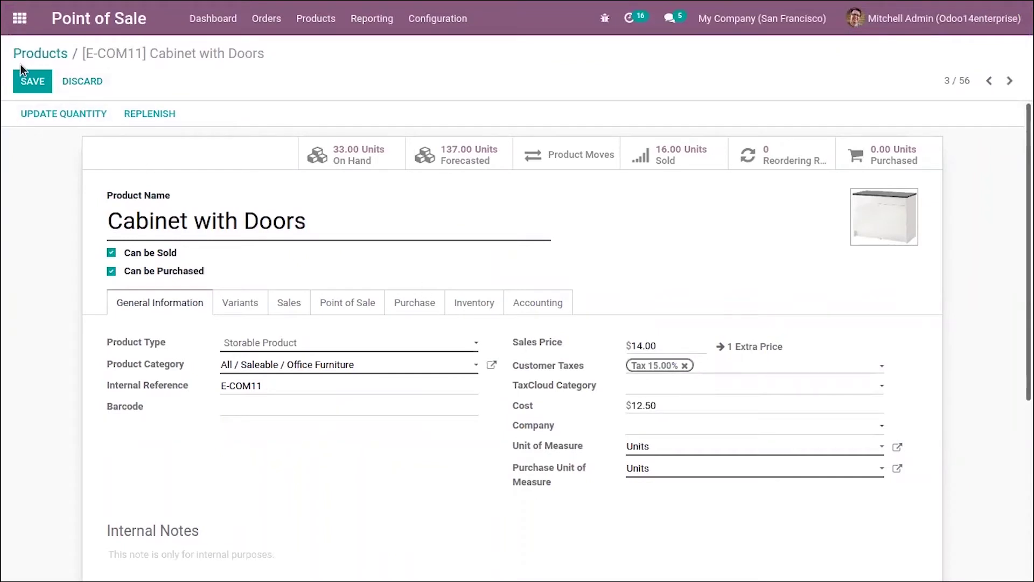
click(21, 81)
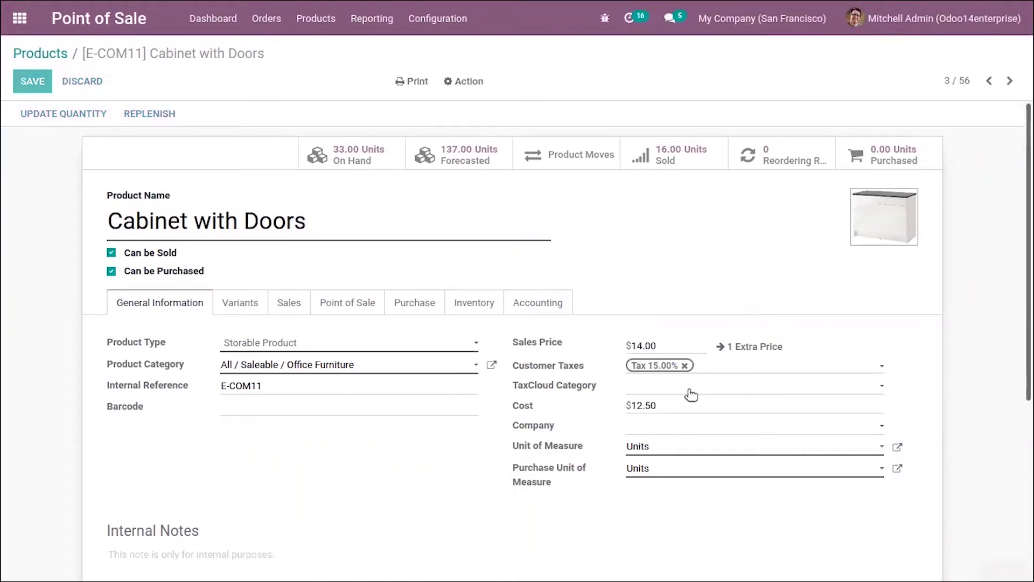
click(43, 58)
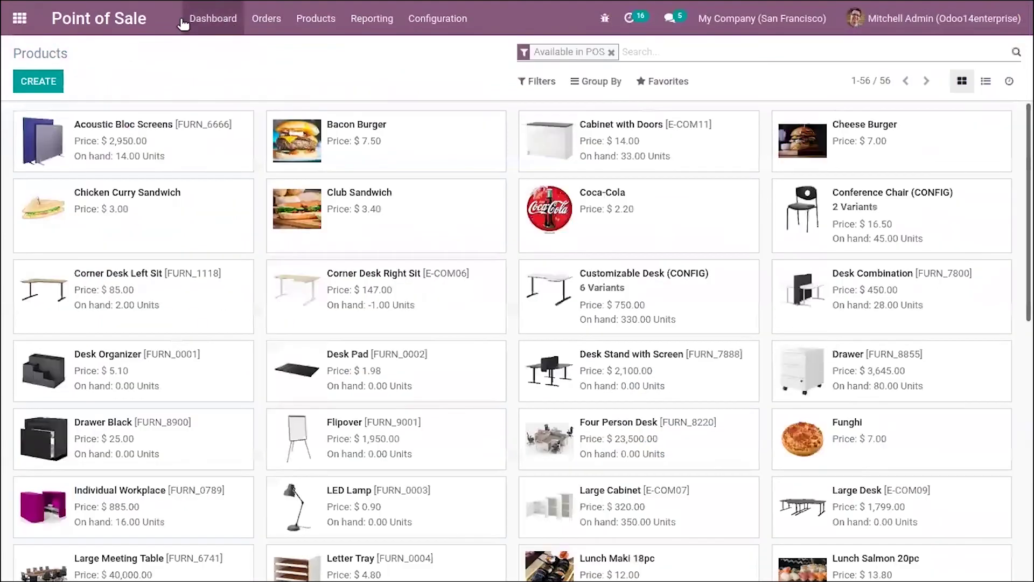
Return to the Point of Sale dashboard, resume the Shop session and log in as the first listed cashier
click(200, 31)
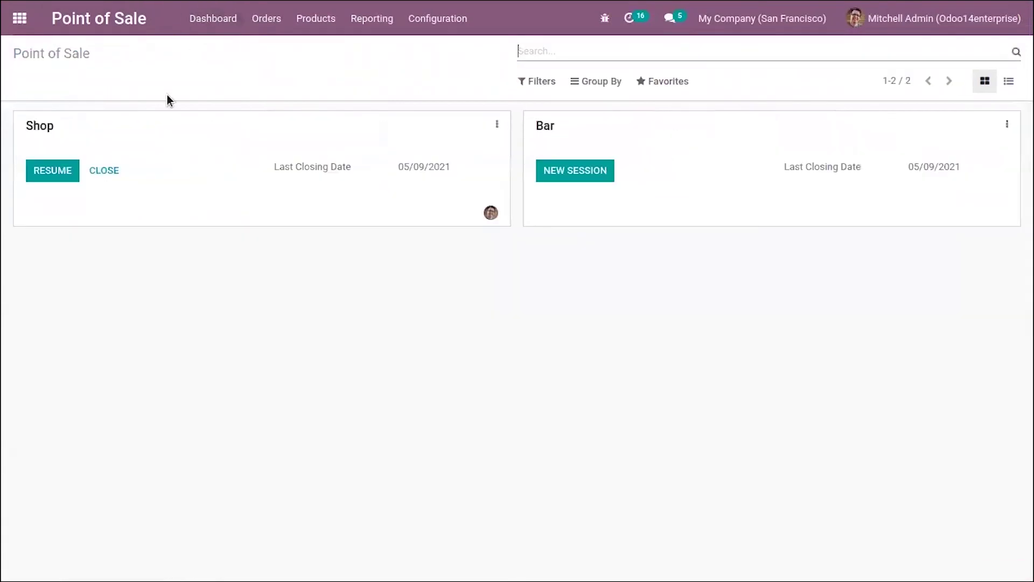
click(54, 180)
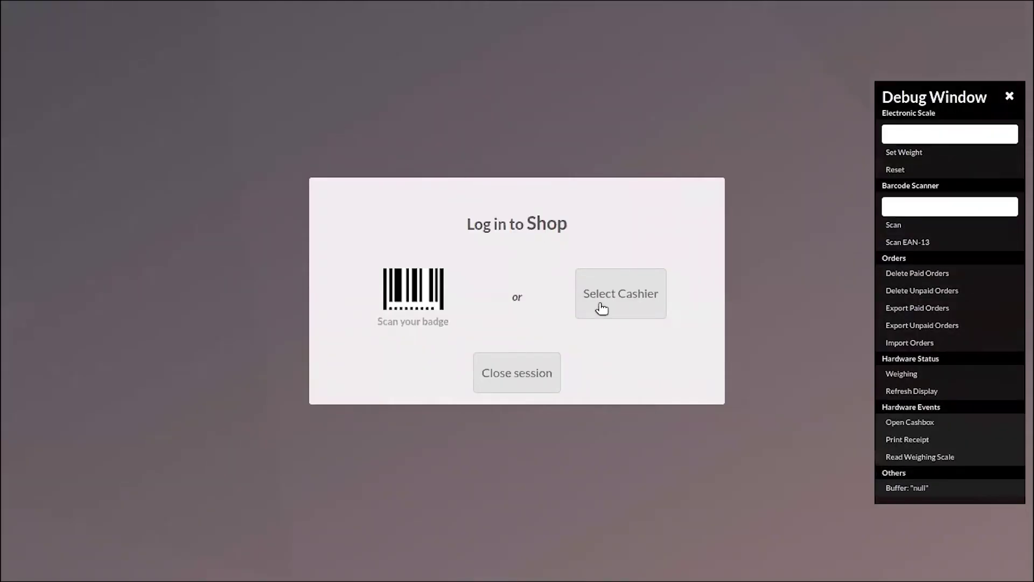
click(602, 307)
click(469, 284)
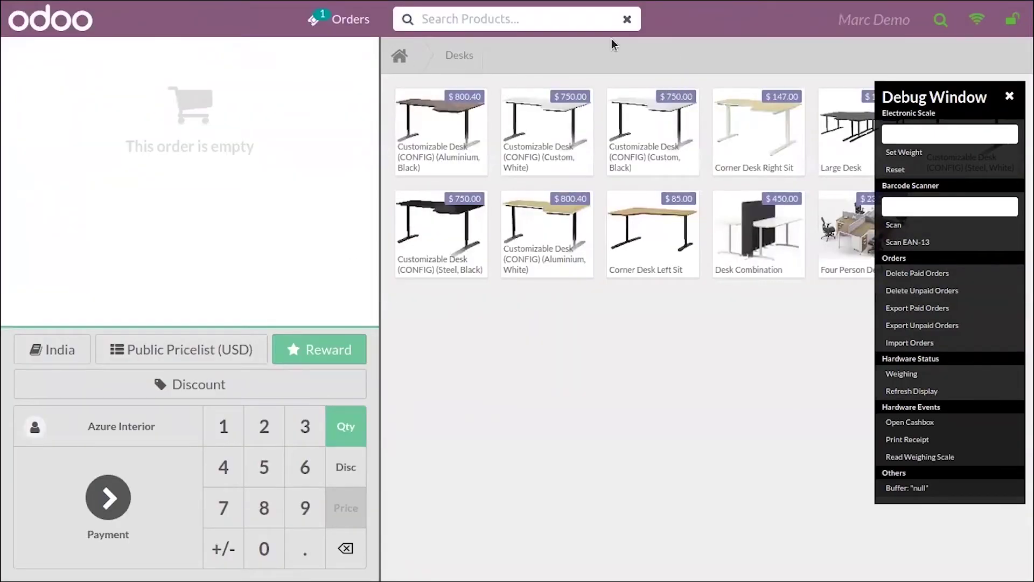
Search the Shop's products for "cab" in Desks and across all categories, try "cabi" as well, and clear the search
text(cab)
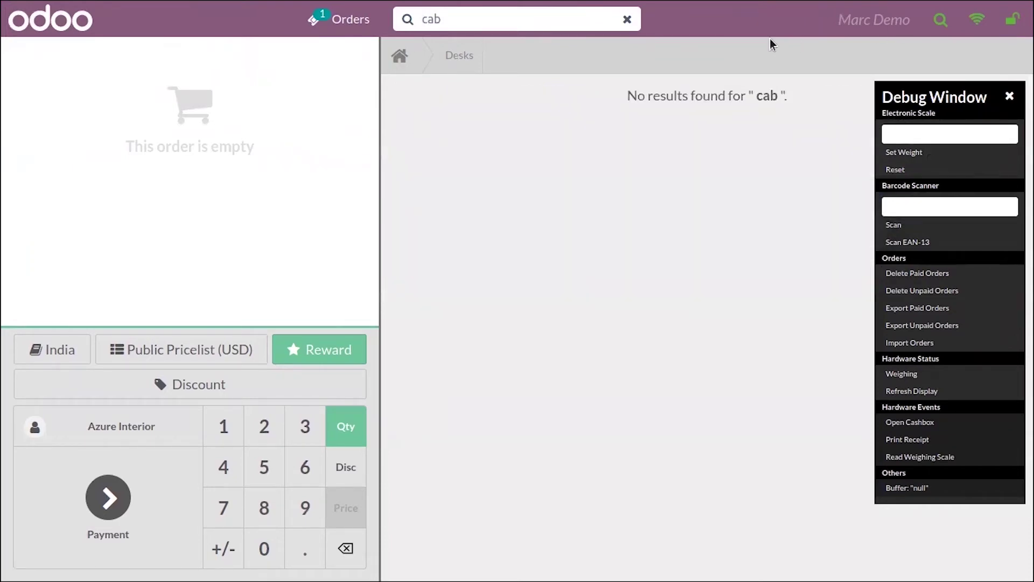
click(396, 57)
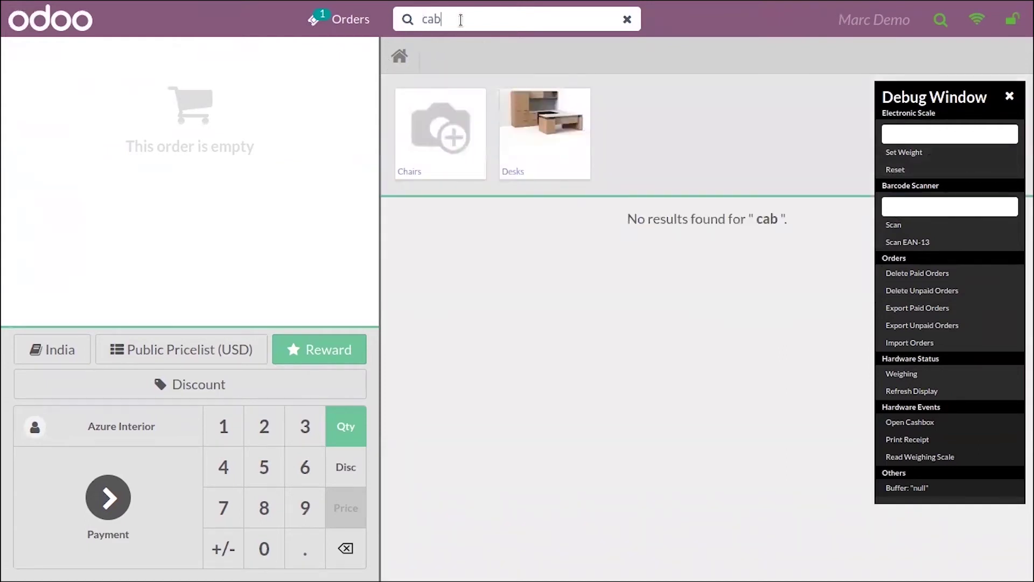
text(i)
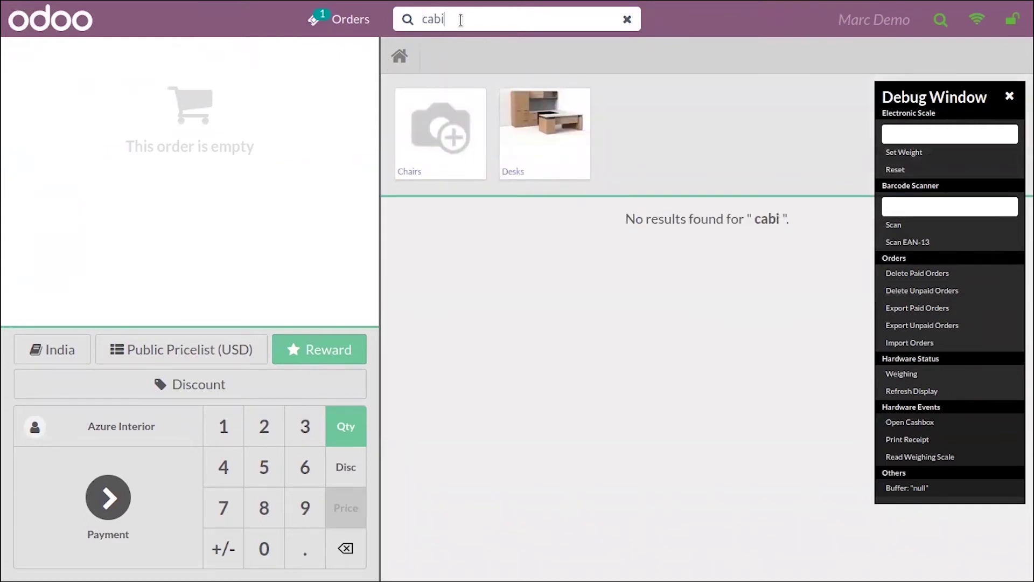
key(BackSpace)
key(BackSpace)
key(BackSpace)
key(BackSpace)
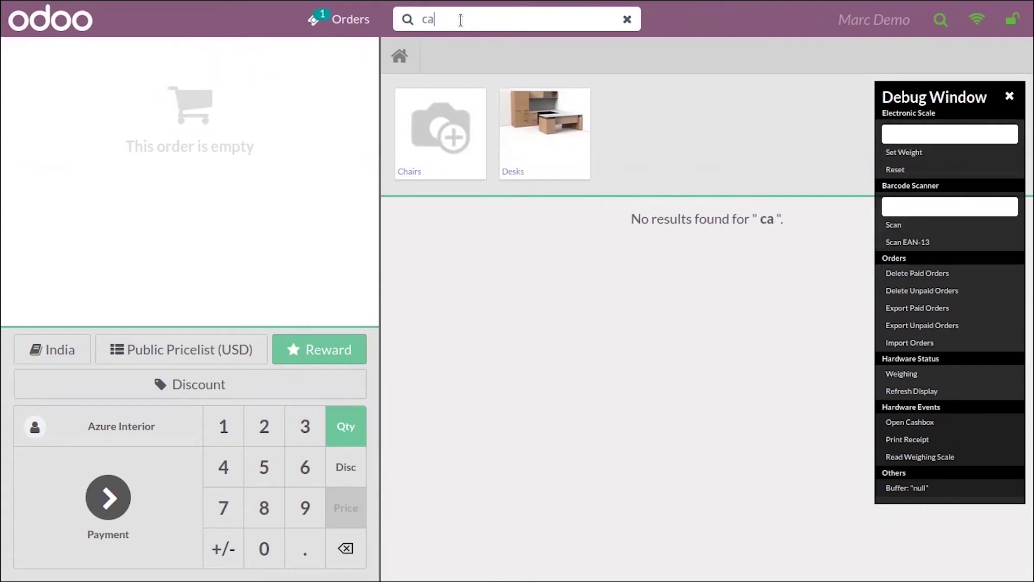
text(c)
key(BackSpace)
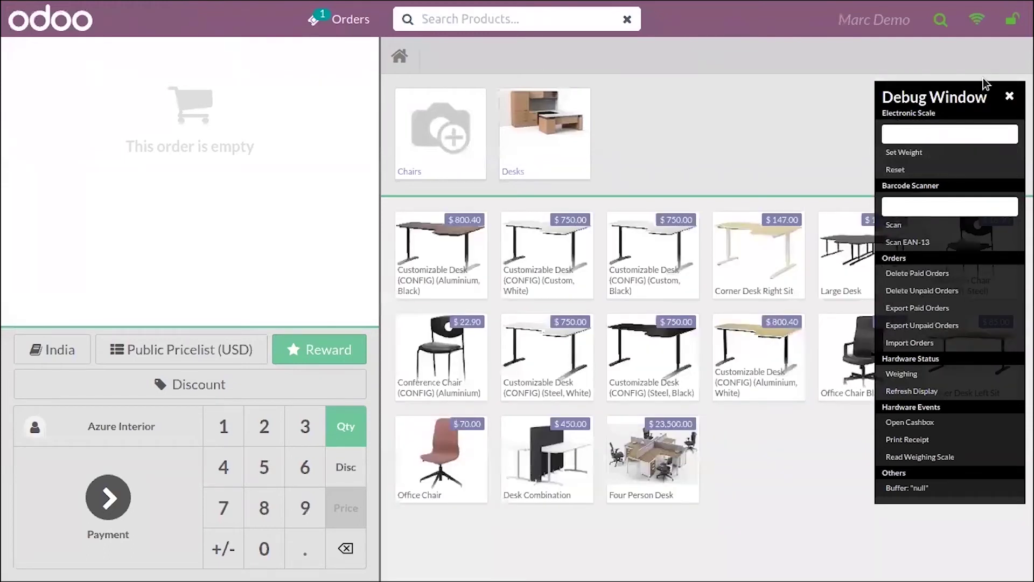
Leave the Shop session, close it from the dashboard and return to the Point of Sale dashboard
click(1013, 20)
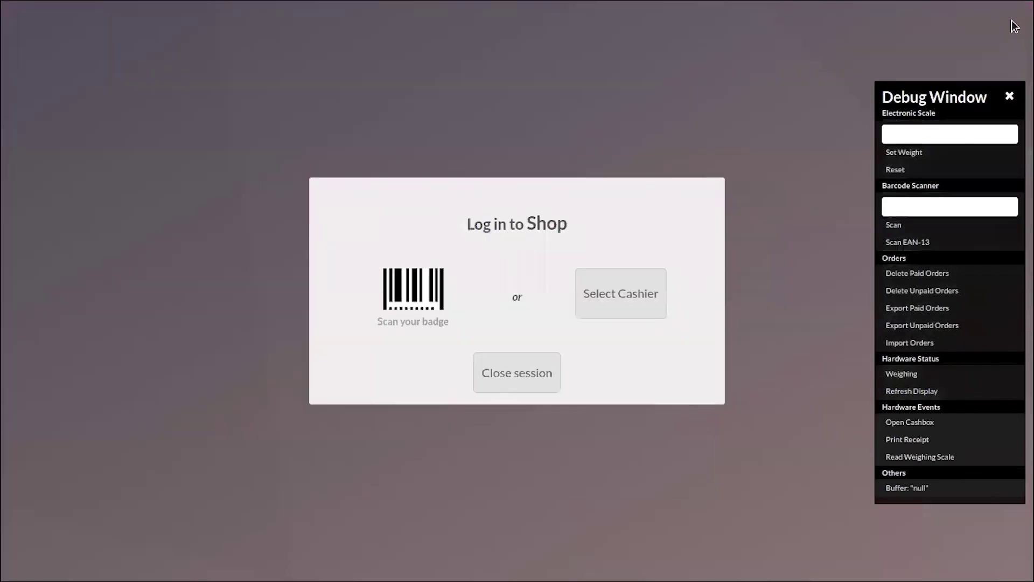
click(503, 376)
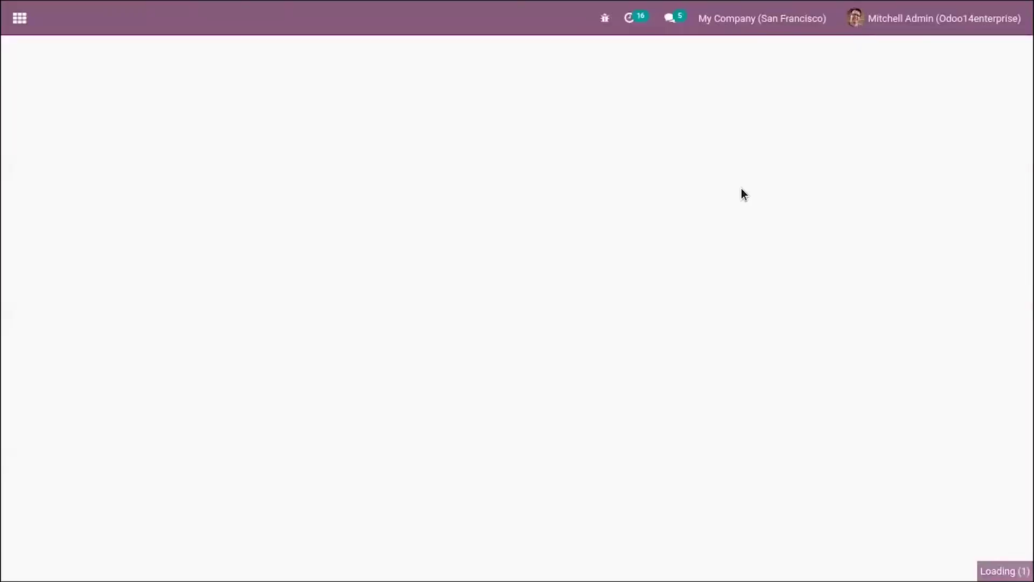
click(104, 169)
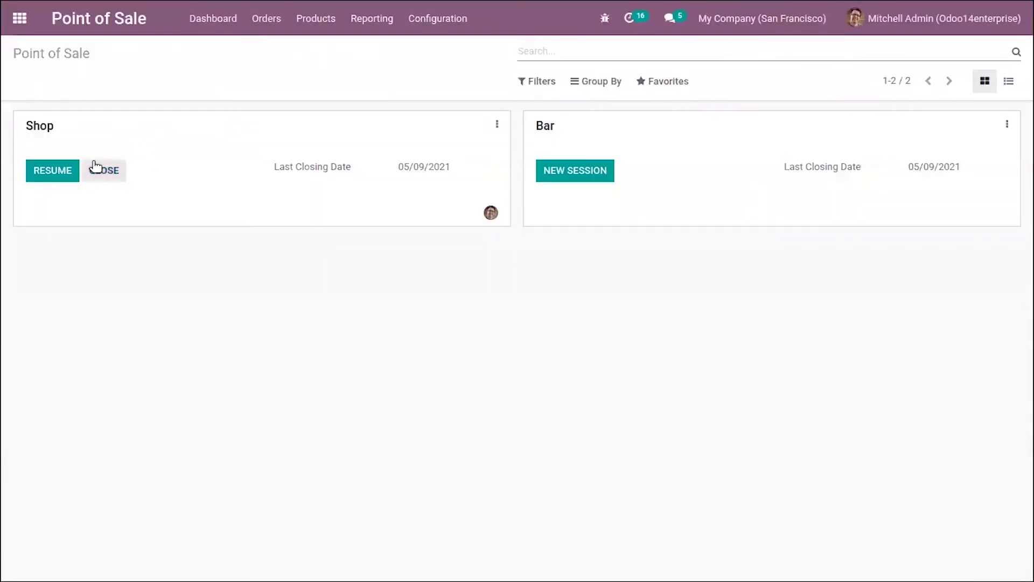
click(150, 116)
click(60, 53)
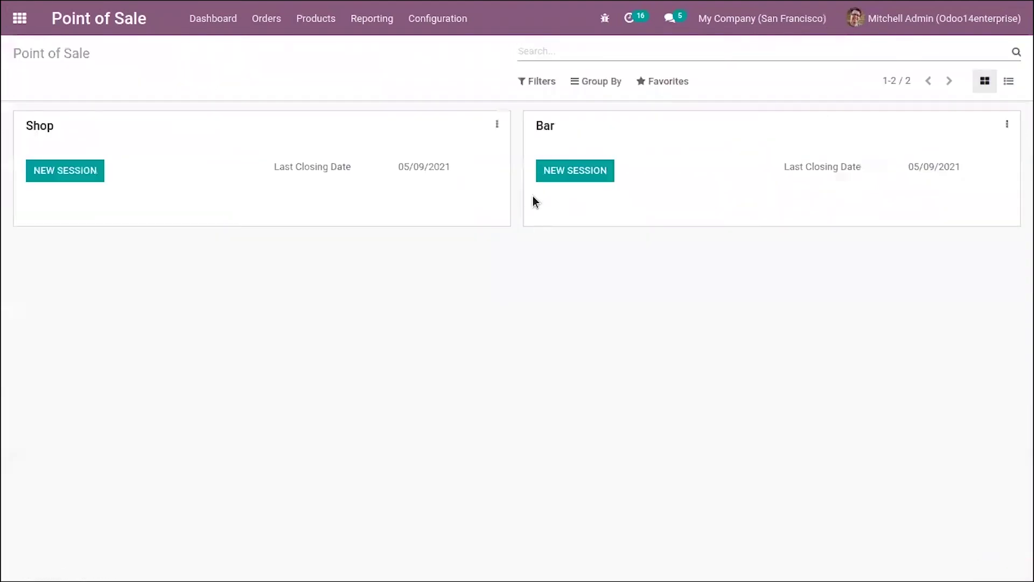
Remove Desks and Chairs from the restricted product categories in the Shop settings and save
click(496, 126)
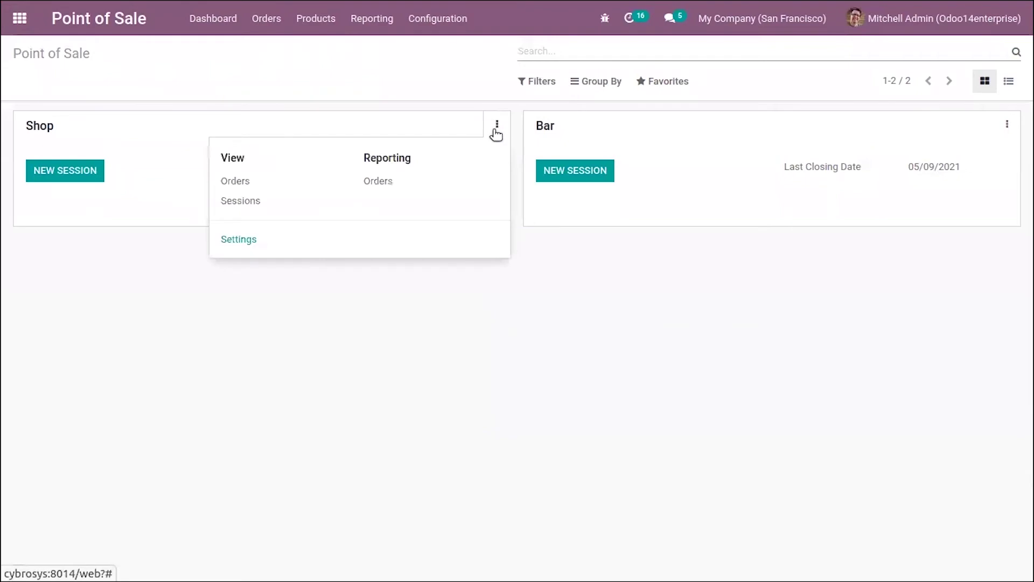
click(244, 241)
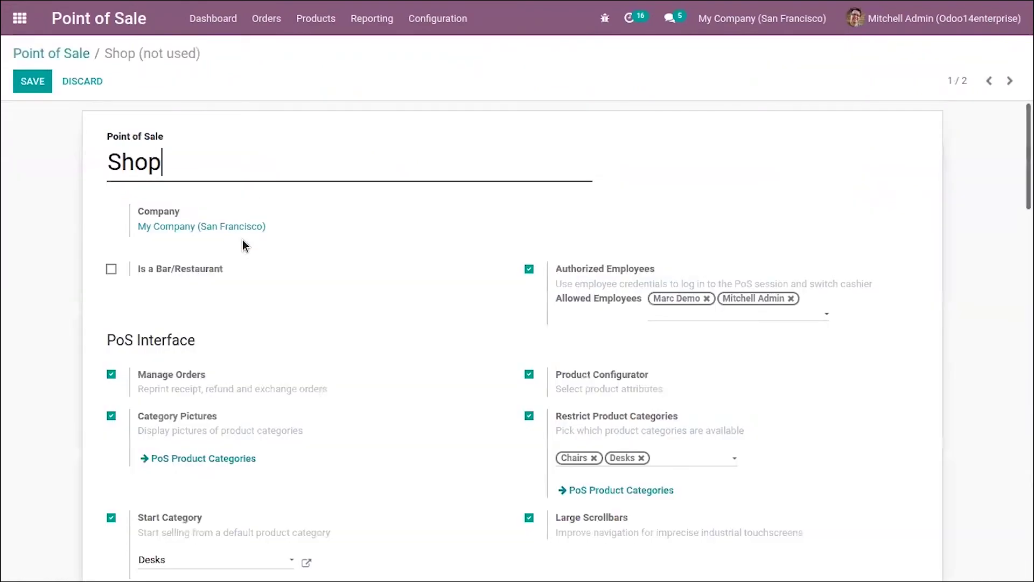
scroll(242, 240, down, 3)
scroll(518, 339, down, 2)
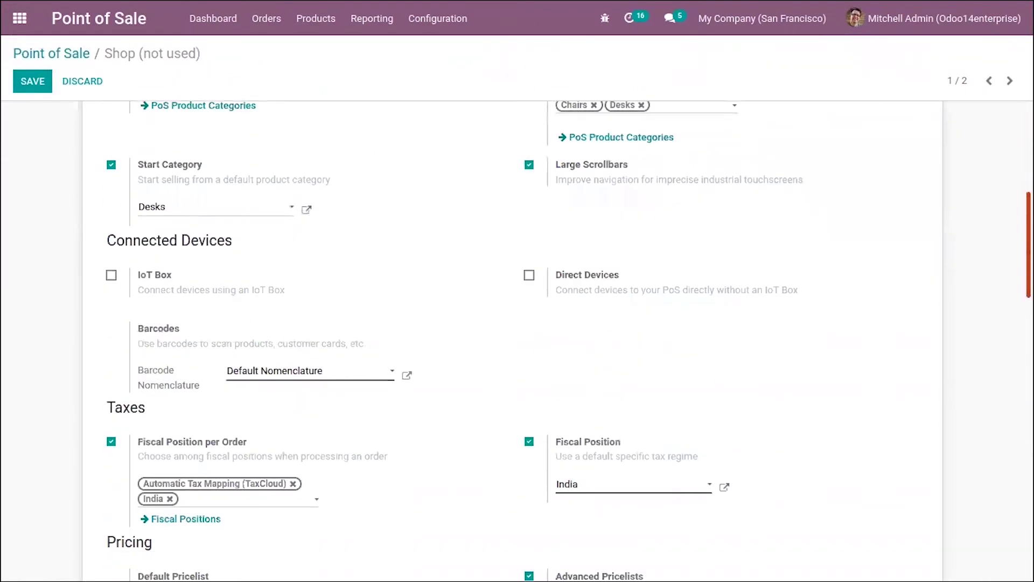
scroll(622, 331, up, 3)
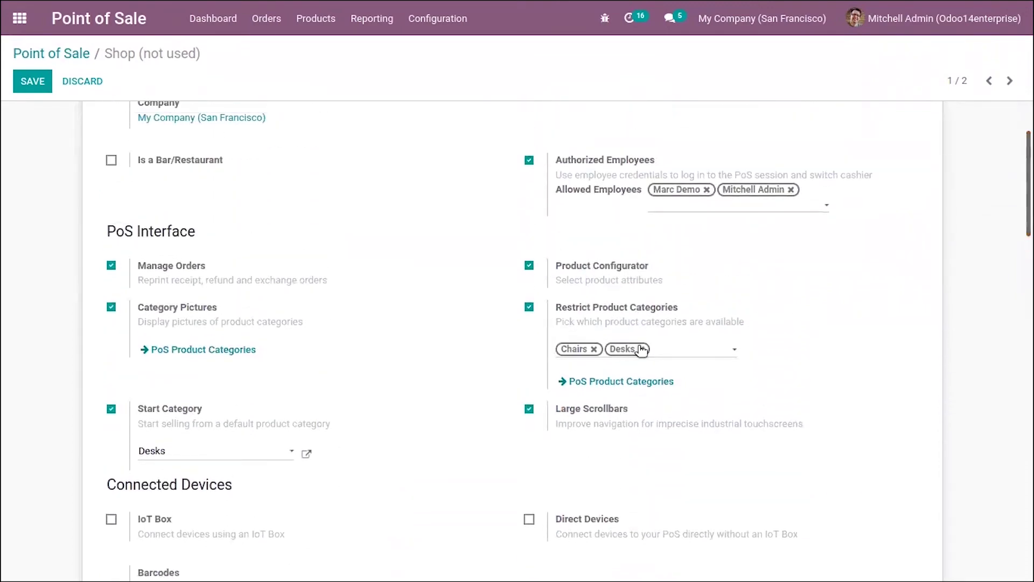
click(639, 349)
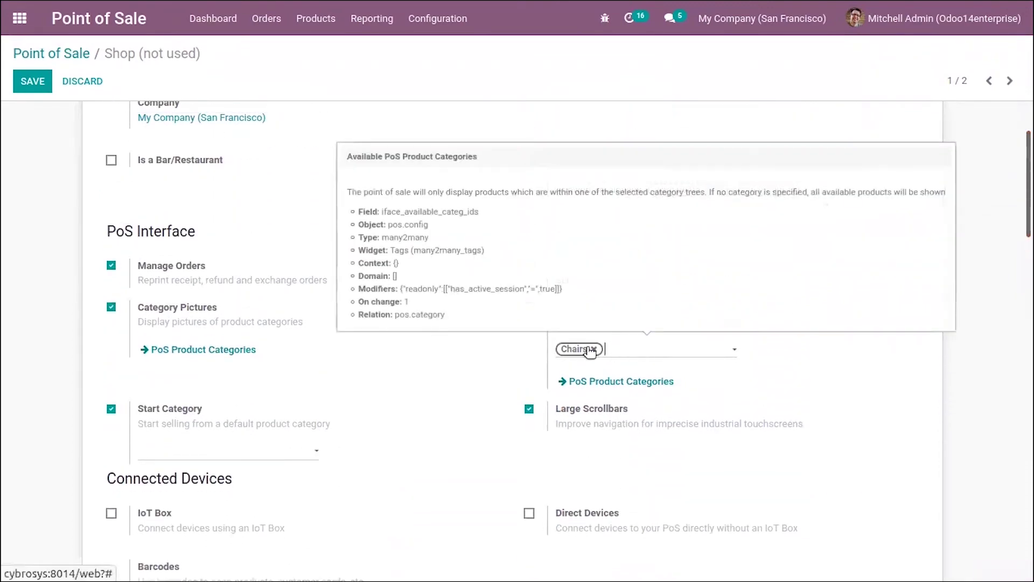
click(593, 349)
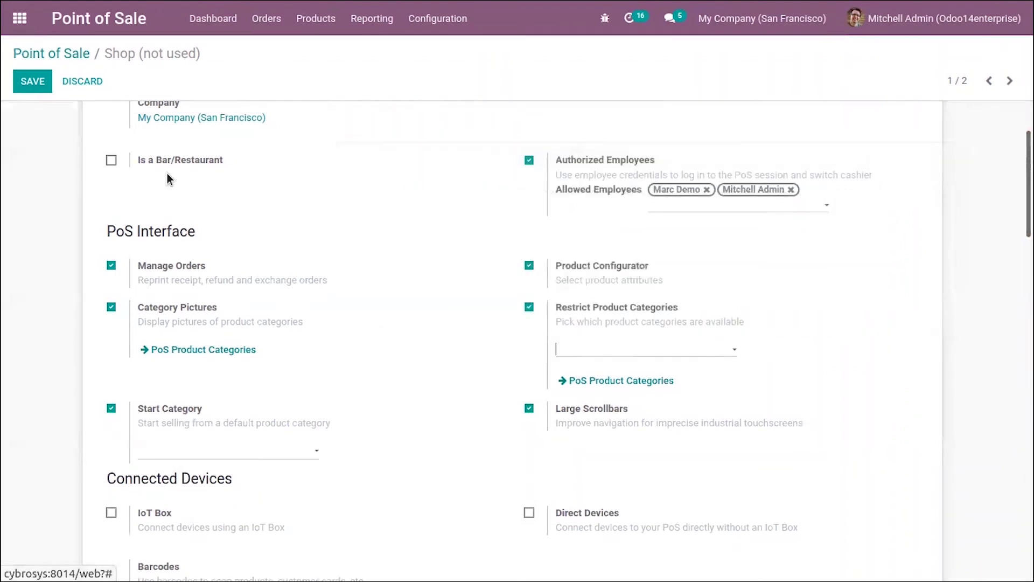
click(13, 86)
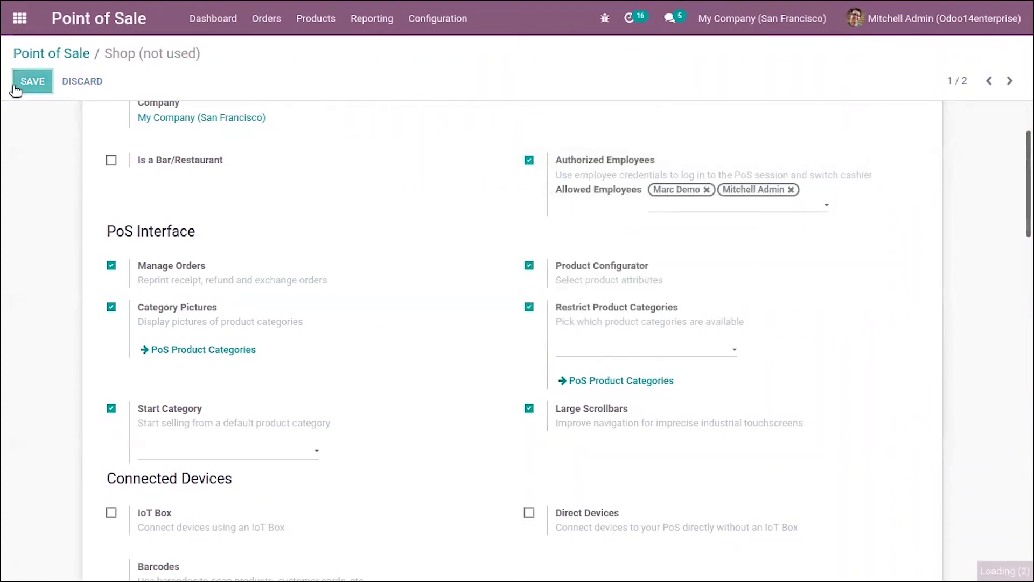
Disable Restrict Product Categories in the Shop settings, save and return to the Point of Sale dashboard
click(31, 82)
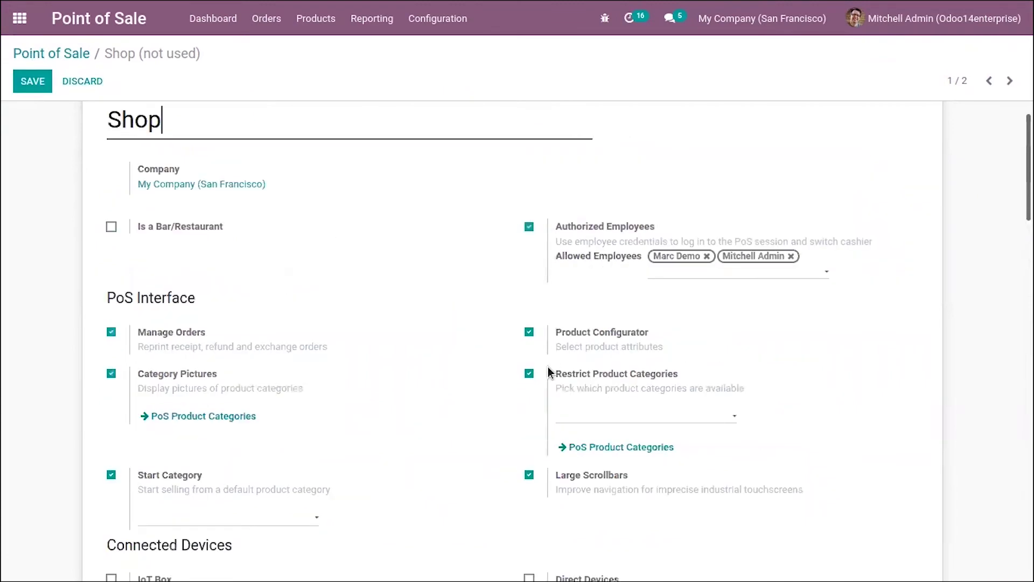
click(529, 373)
click(20, 84)
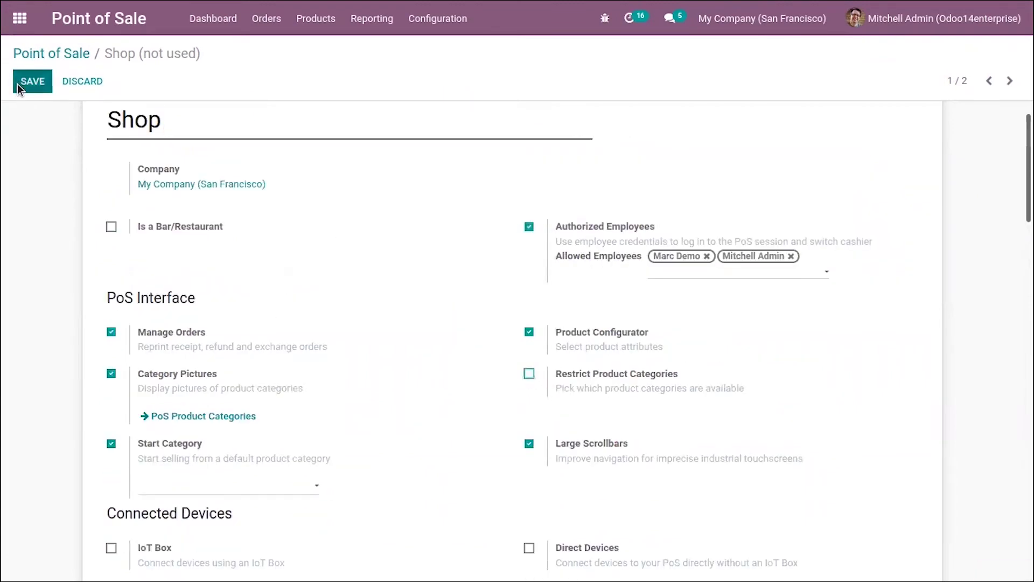
click(61, 53)
Start a new Shop session and log in as the first listed cashier
click(74, 175)
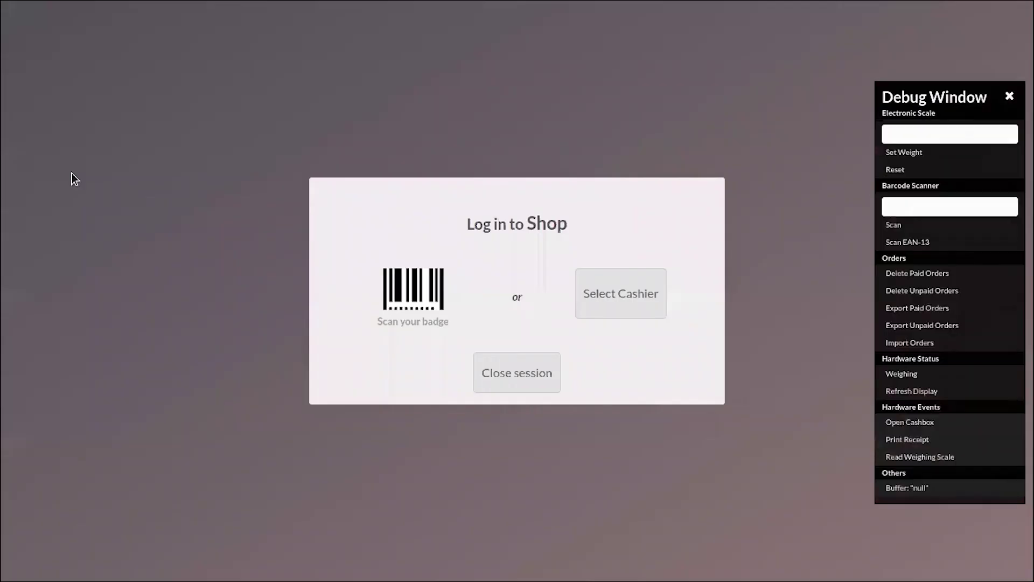
click(601, 308)
click(451, 282)
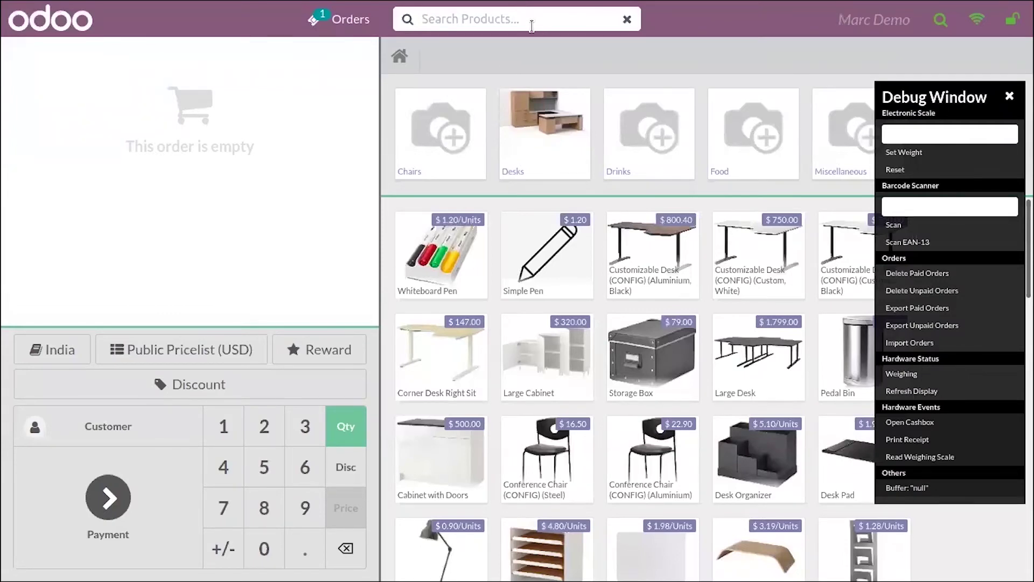
Search the products for "ca", add one Cabinet with Doors to the order and set Azure Interior as its customer
text(ca)
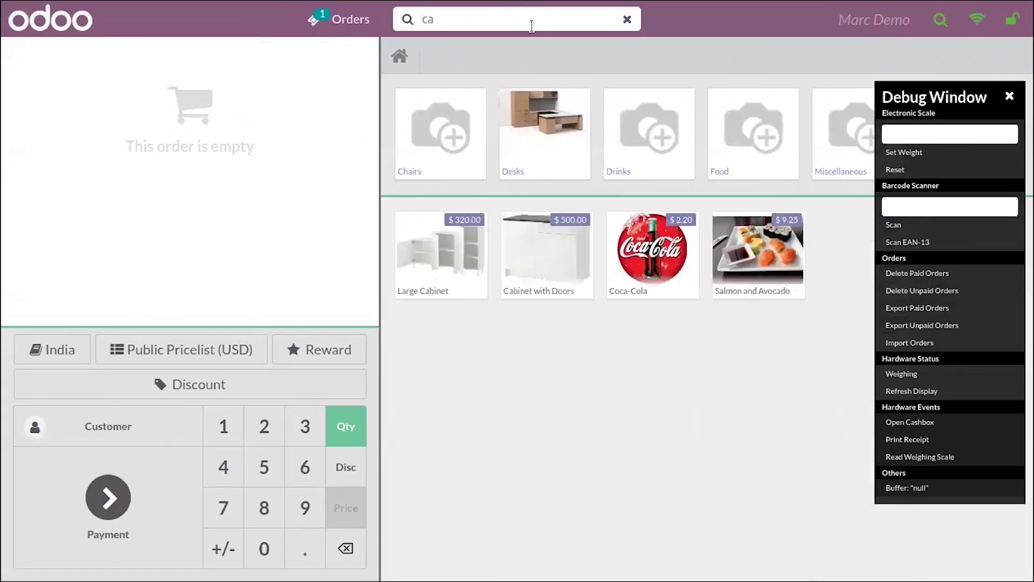
click(537, 277)
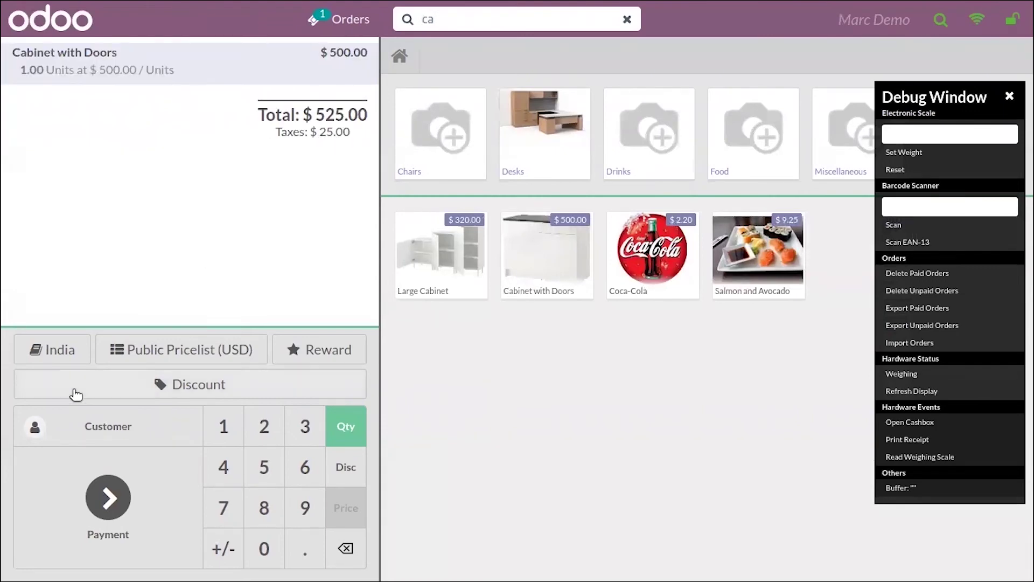
click(82, 419)
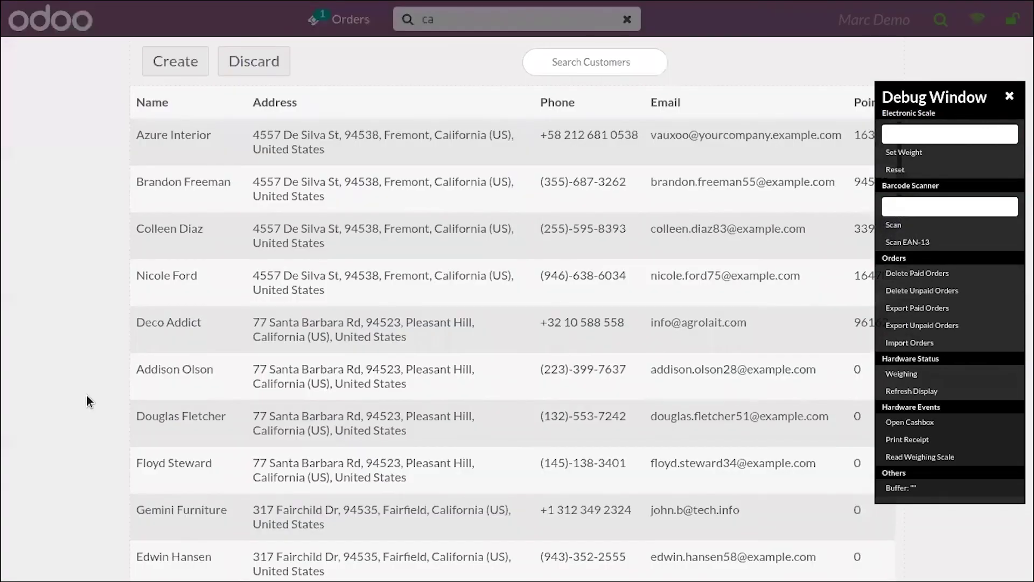
click(166, 137)
click(174, 56)
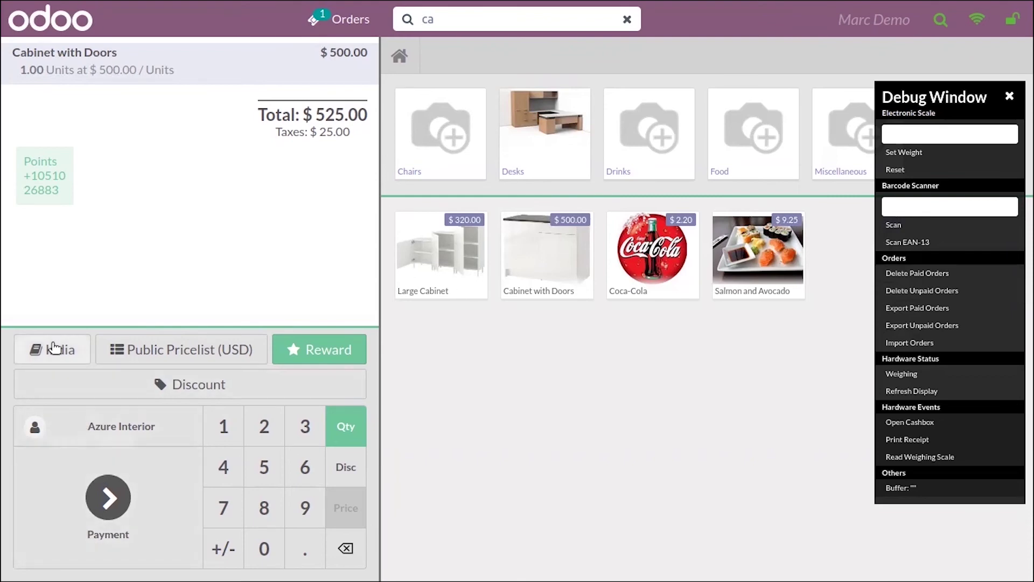
Switch the order's fiscal position to Automatic Tax Mapping (TaxCloud) to compare the taxes, and return it to India
click(60, 350)
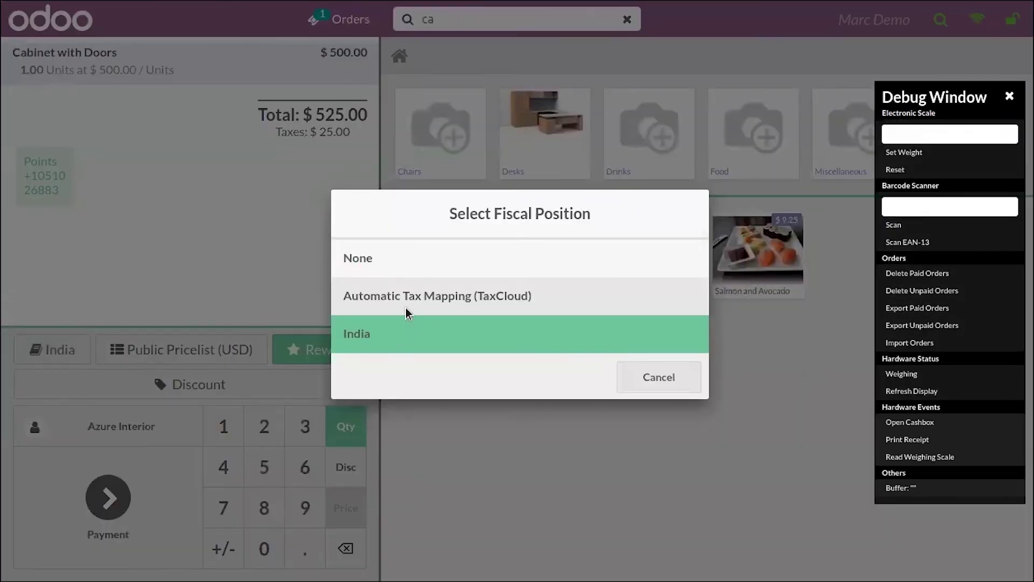
click(408, 300)
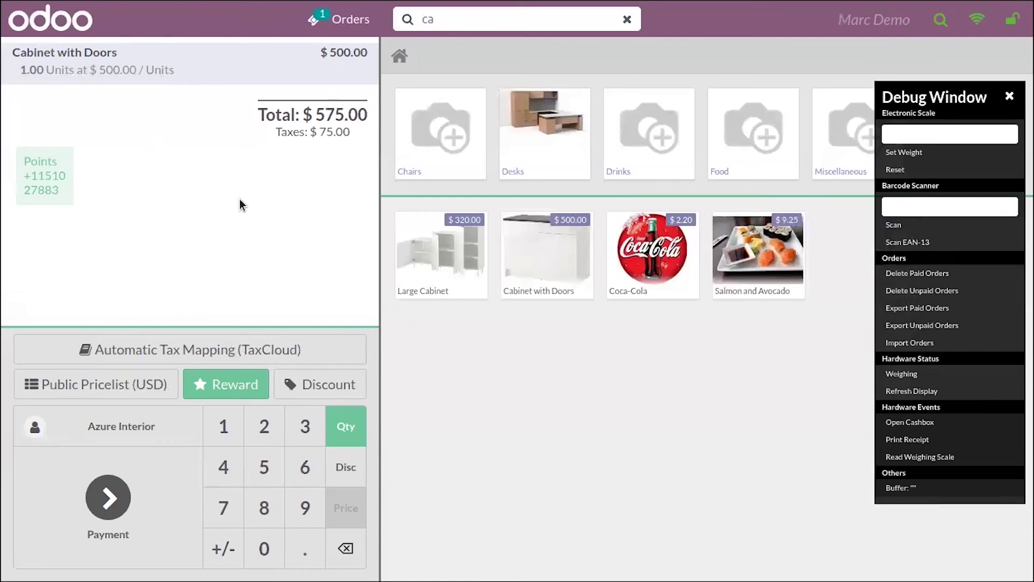
click(160, 353)
click(419, 345)
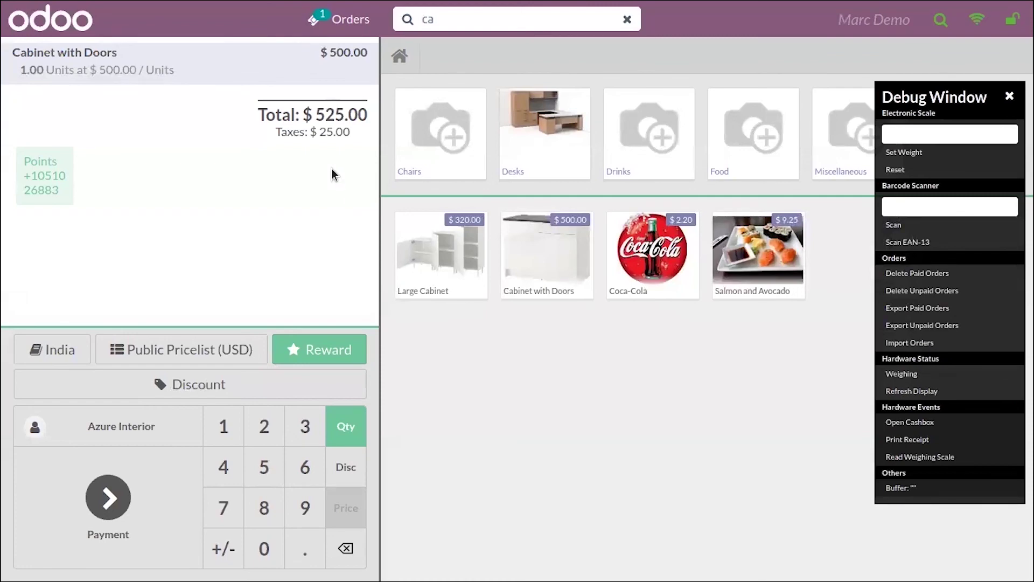
Pay the Azure Interior order in full with Cash, validate it and review the receipt without printing it
click(108, 496)
click(247, 137)
click(868, 57)
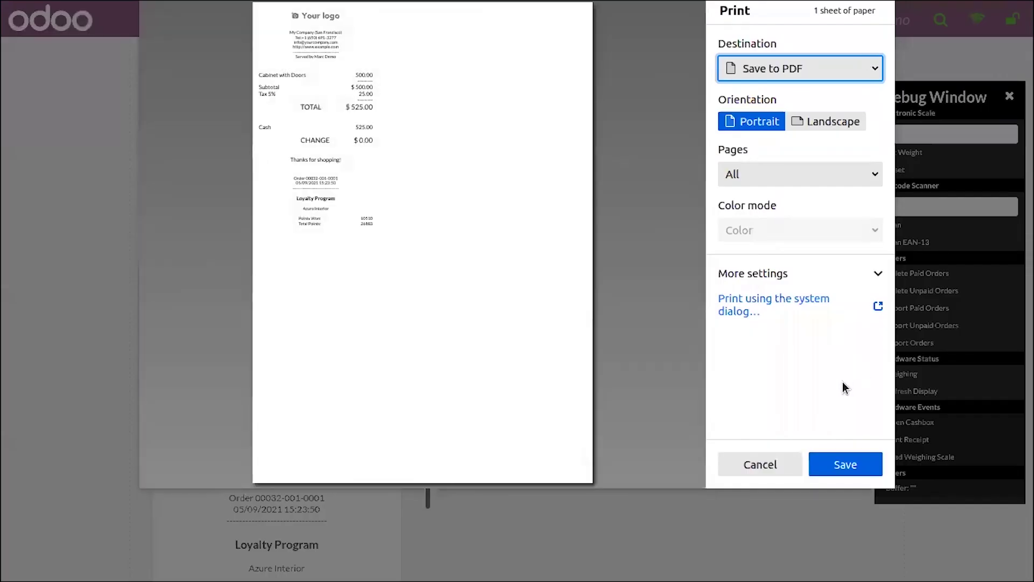
click(768, 464)
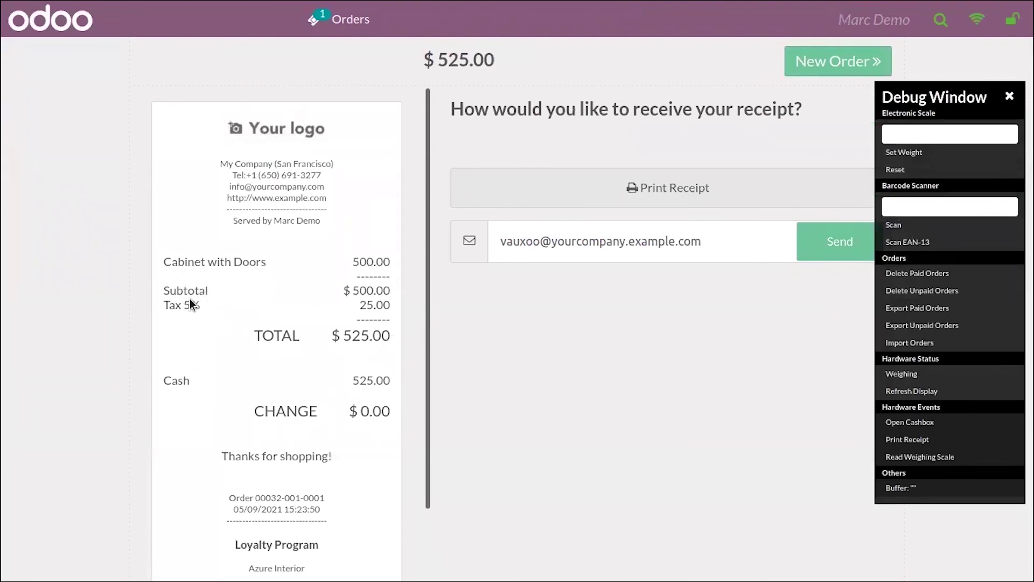
scroll(411, 419, down, 3)
scroll(434, 264, up, 3)
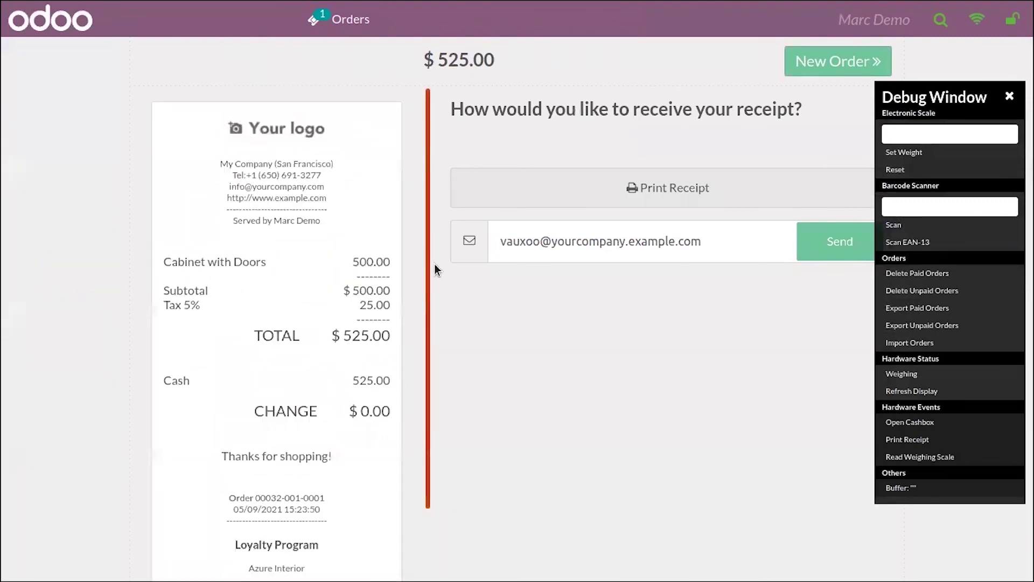
Leave the receipt for a new order, lock the register and close the Shop session
click(832, 57)
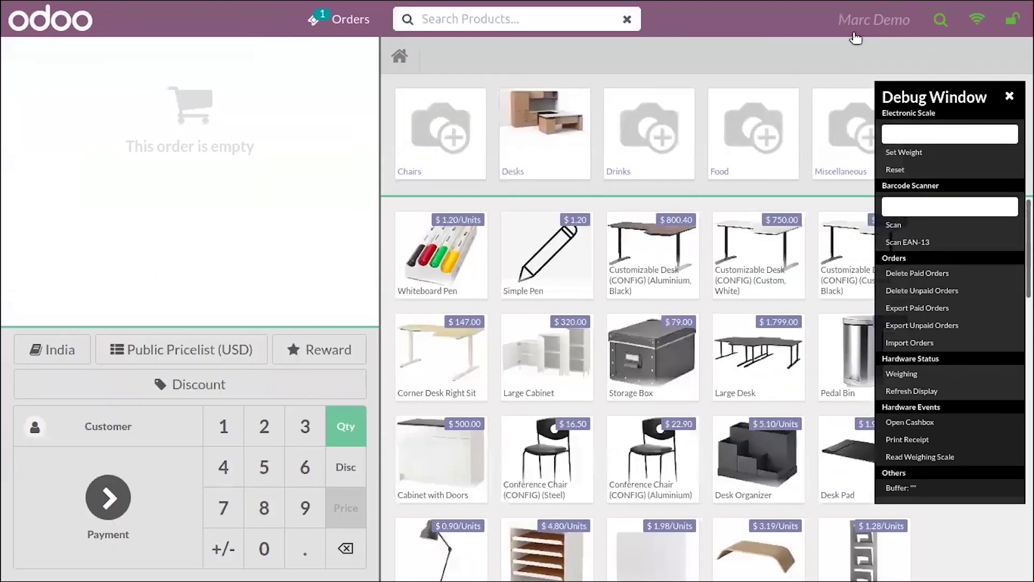
click(1012, 19)
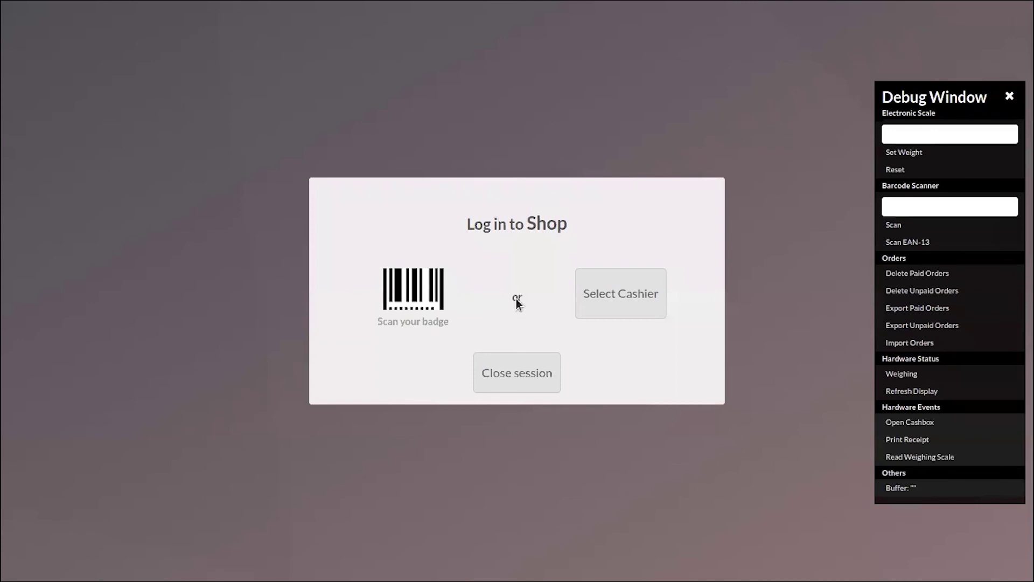
click(507, 375)
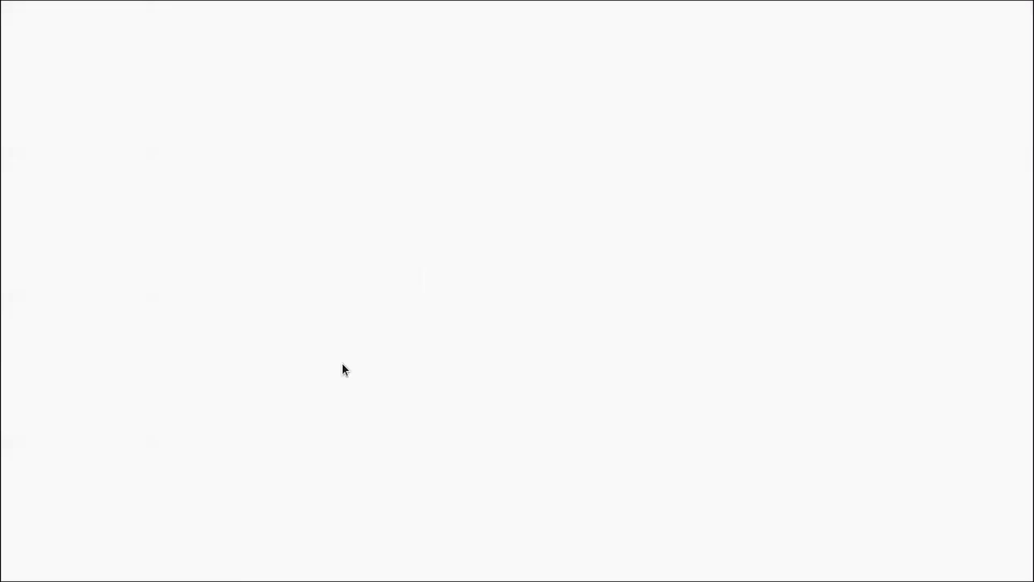